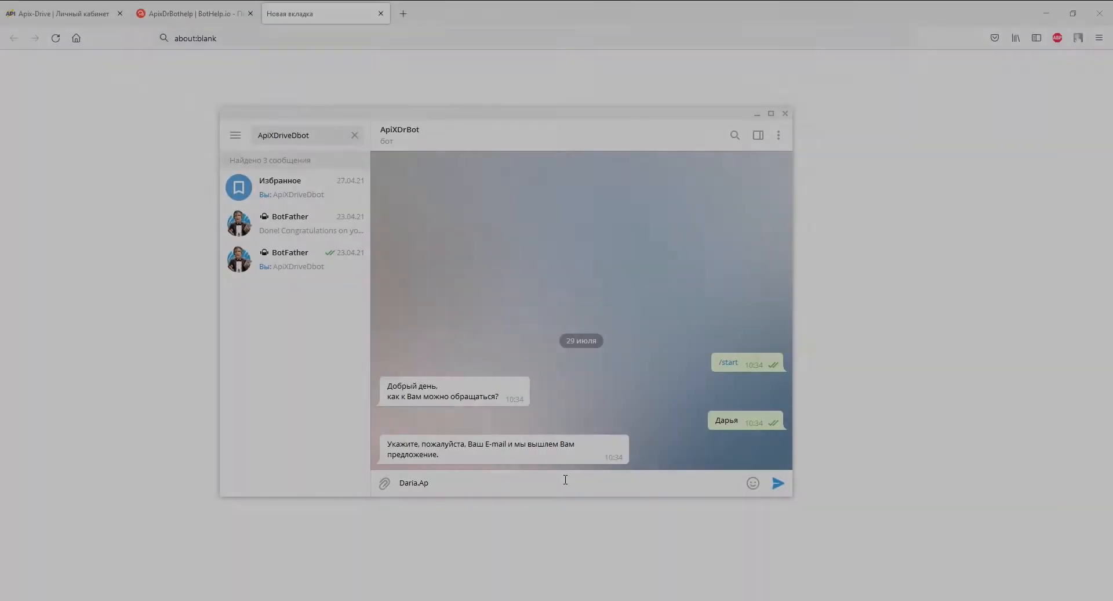
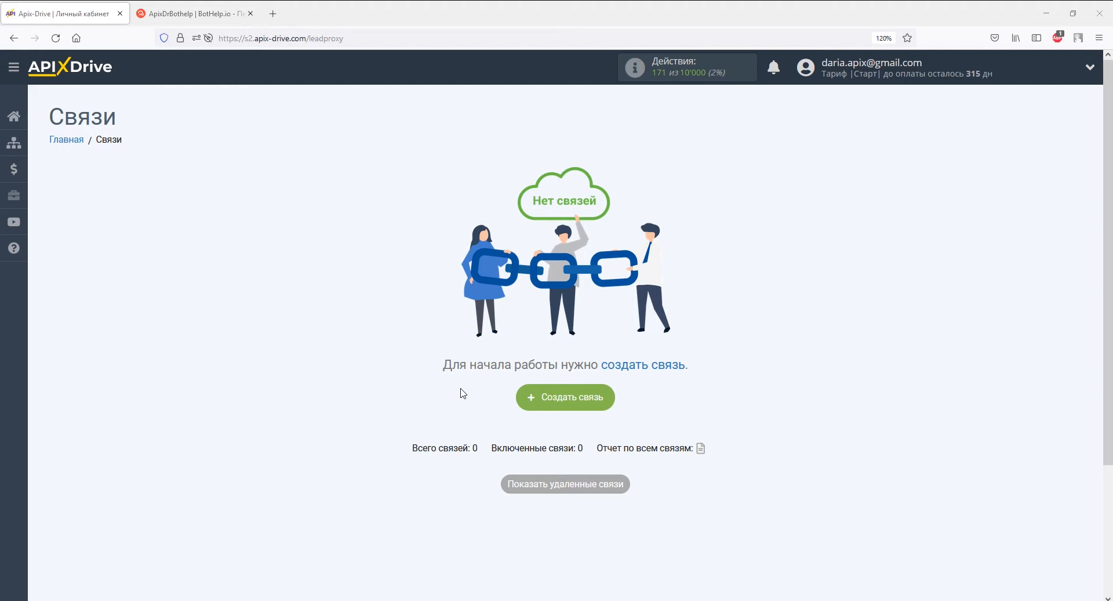
Create a new connection with BotHelp as the data source system.
left_click(548, 397)
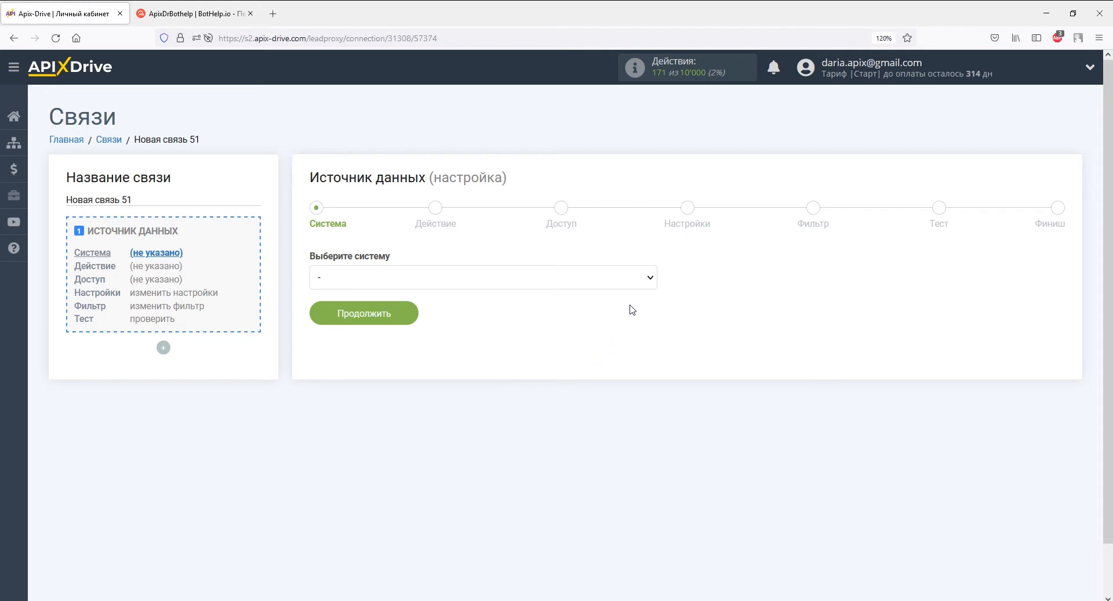
left_click(651, 281)
left_click_drag(652, 302, 653, 326)
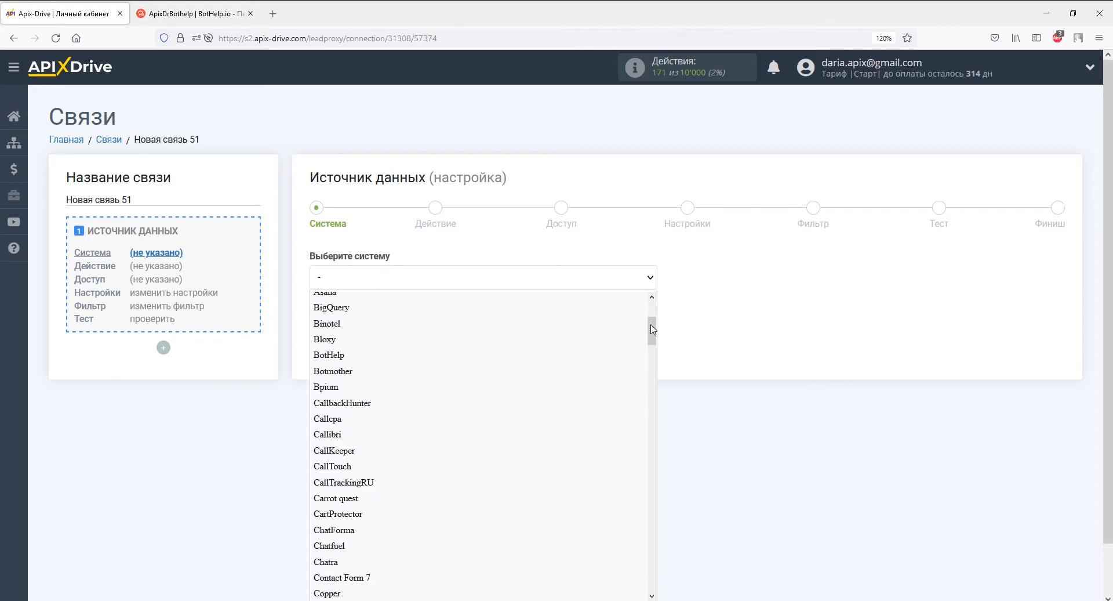
left_click(557, 354)
left_click(404, 313)
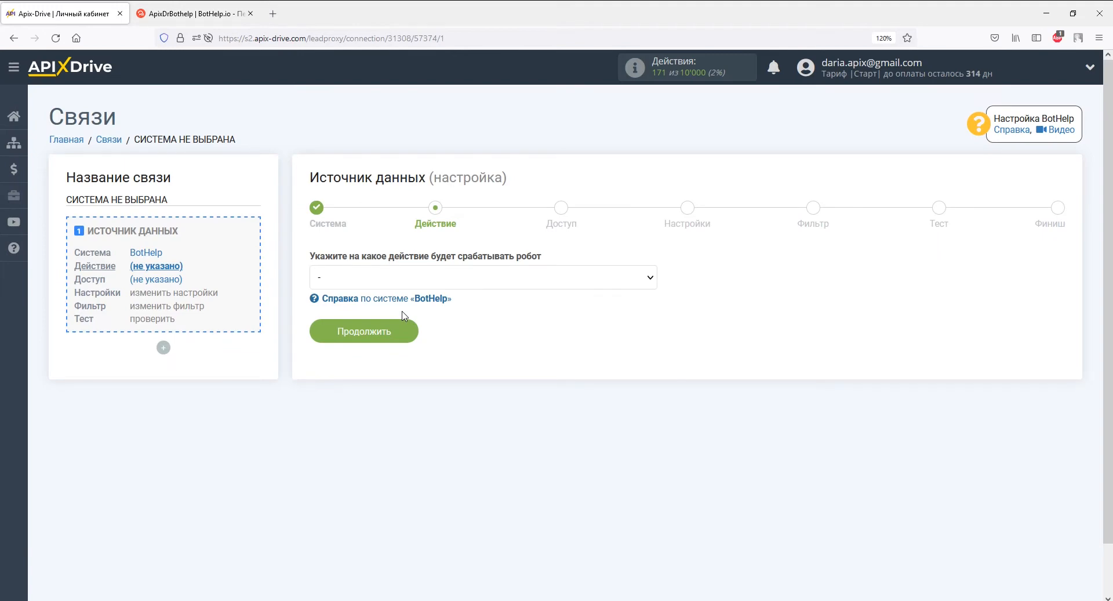
Set the BotHelp source action to Получить данные.
left_click(403, 279)
left_click(403, 315)
left_click(405, 329)
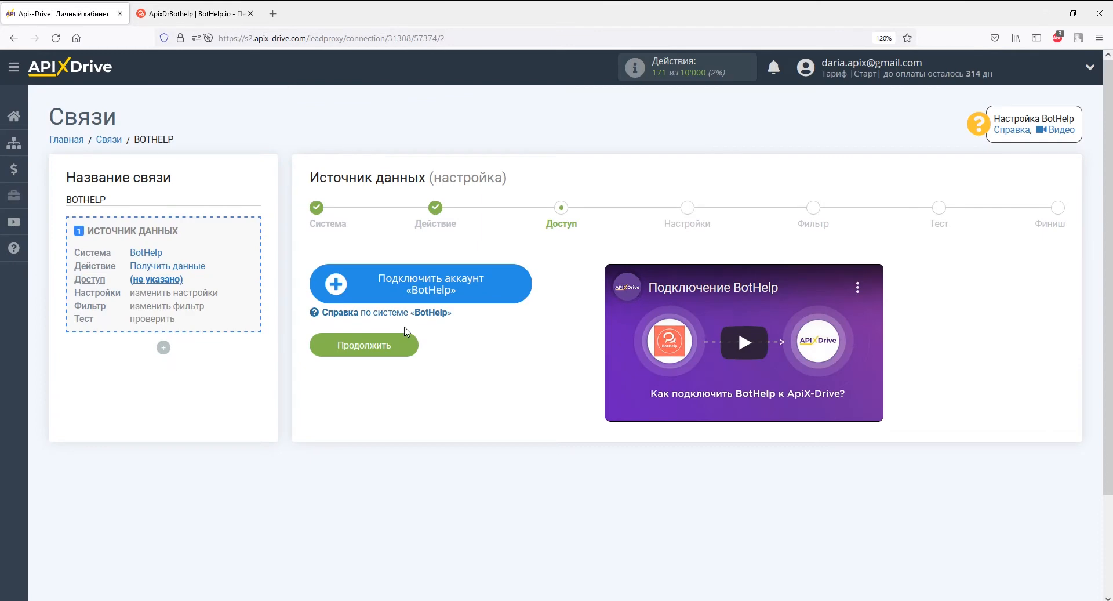
Attach a BotHelp account to the connection and go to the webhook settings.
left_click(362, 285)
left_click(505, 335)
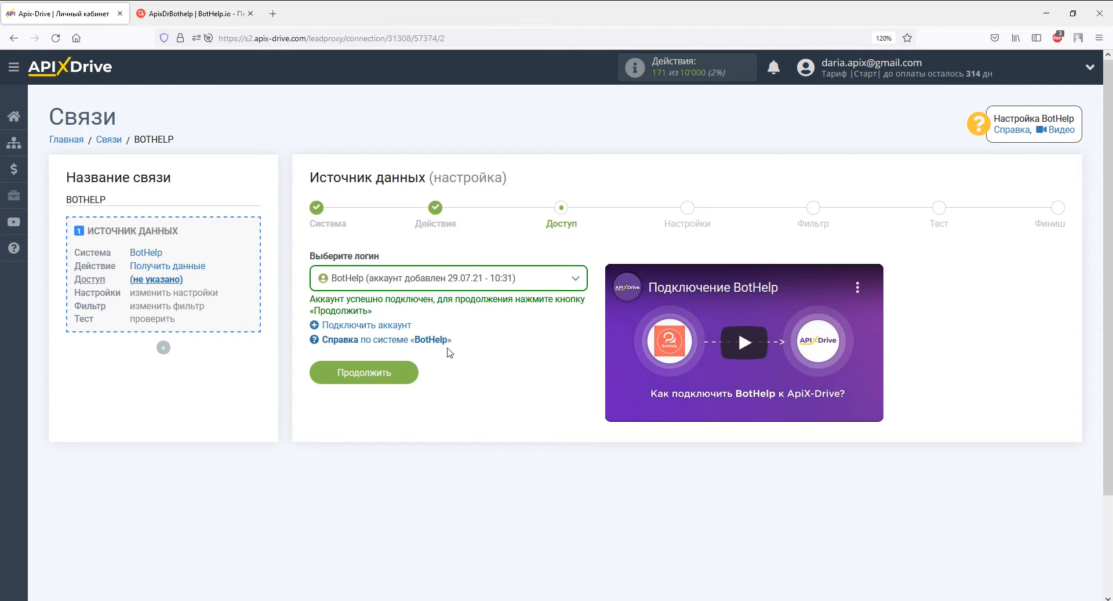
left_click(406, 374)
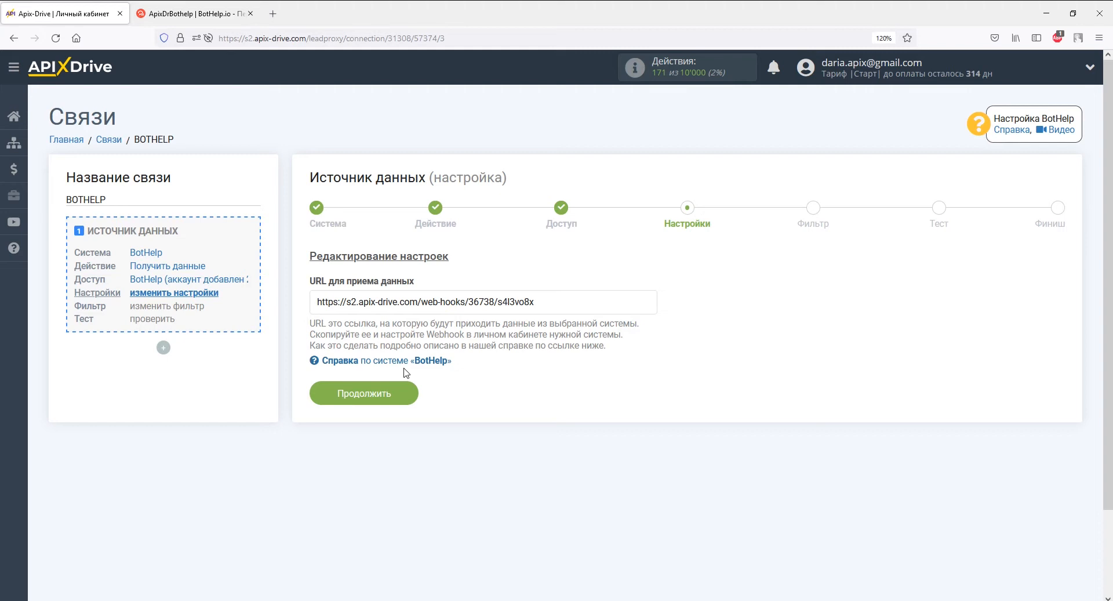
Copy the generated webhook URL and bring up the BotHelp flow builder.
left_click_drag(534, 302, 315, 318)
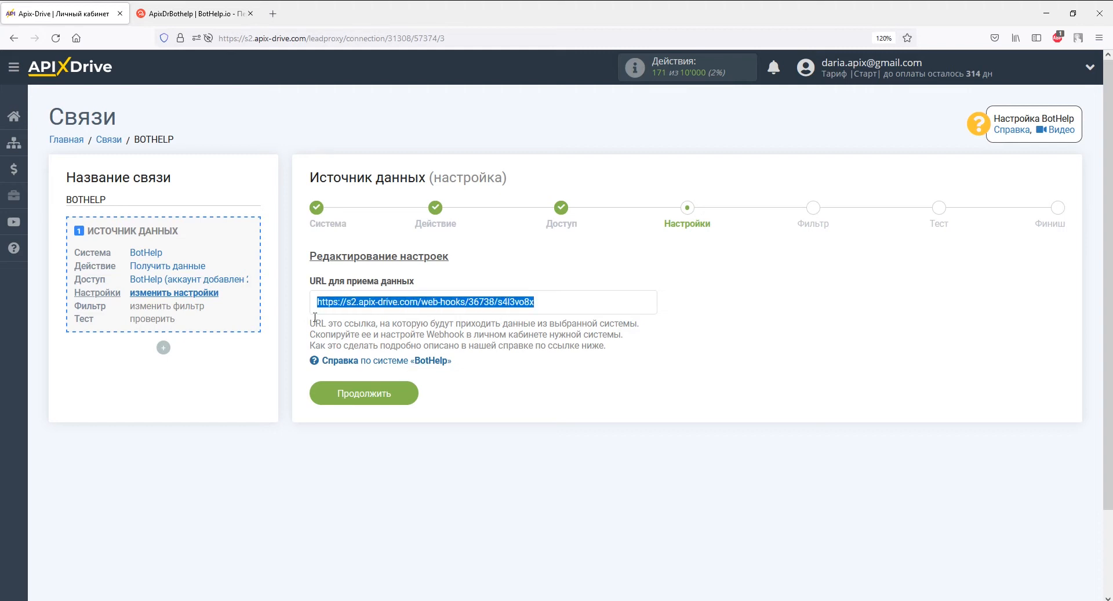
right_click(315, 317)
left_click(348, 451)
left_click(153, 17)
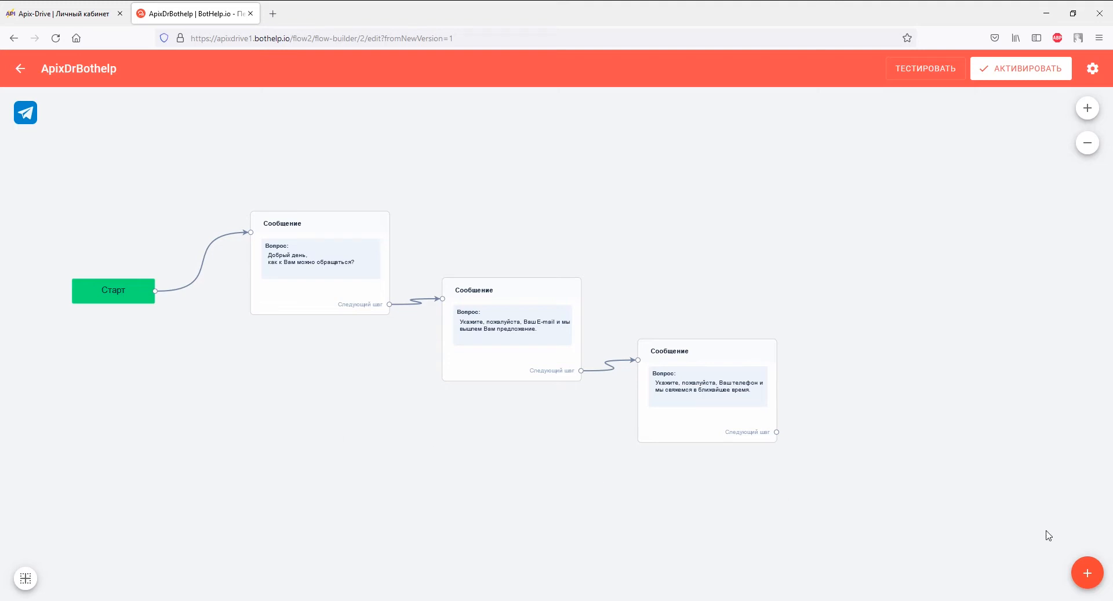
Add a Действия step to the flow, placed below right of the messages.
mouse_move(1088, 573)
left_click(1088, 485)
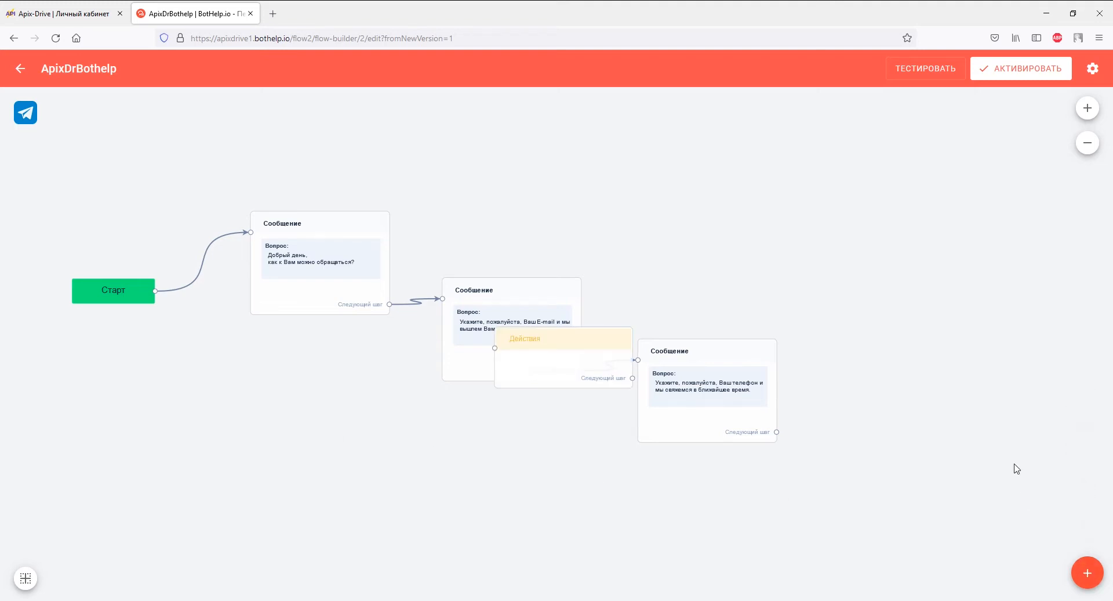
left_click_drag(592, 383, 912, 487)
left_click(912, 487)
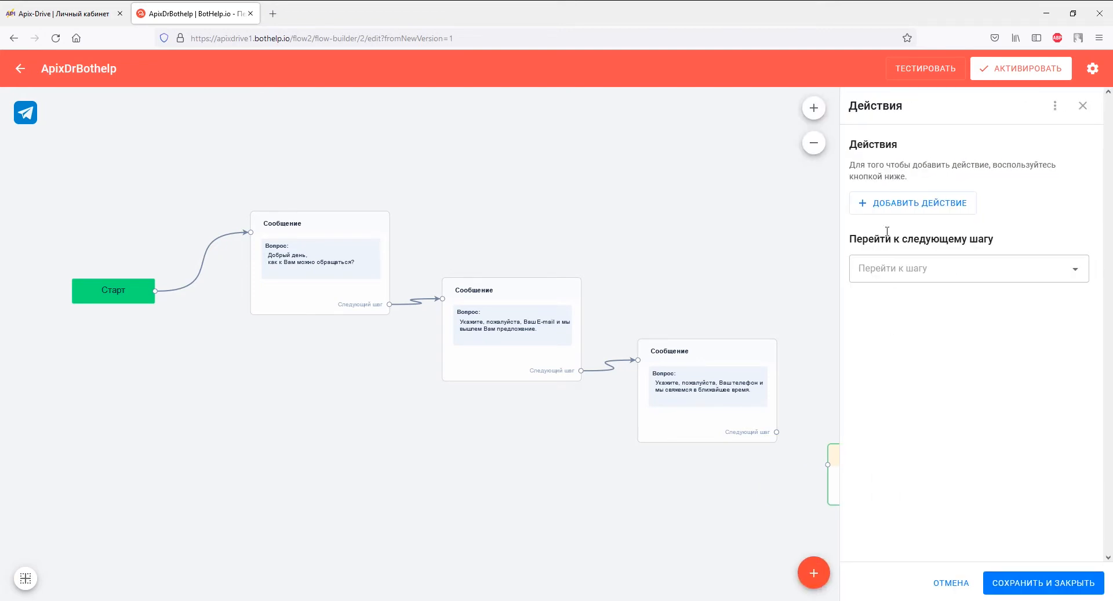
Give it a 'Send subscriber data via Webhook' action with the pasted ApiX-Drive URL.
left_click(882, 198)
left_click_drag(1002, 251, 1006, 340)
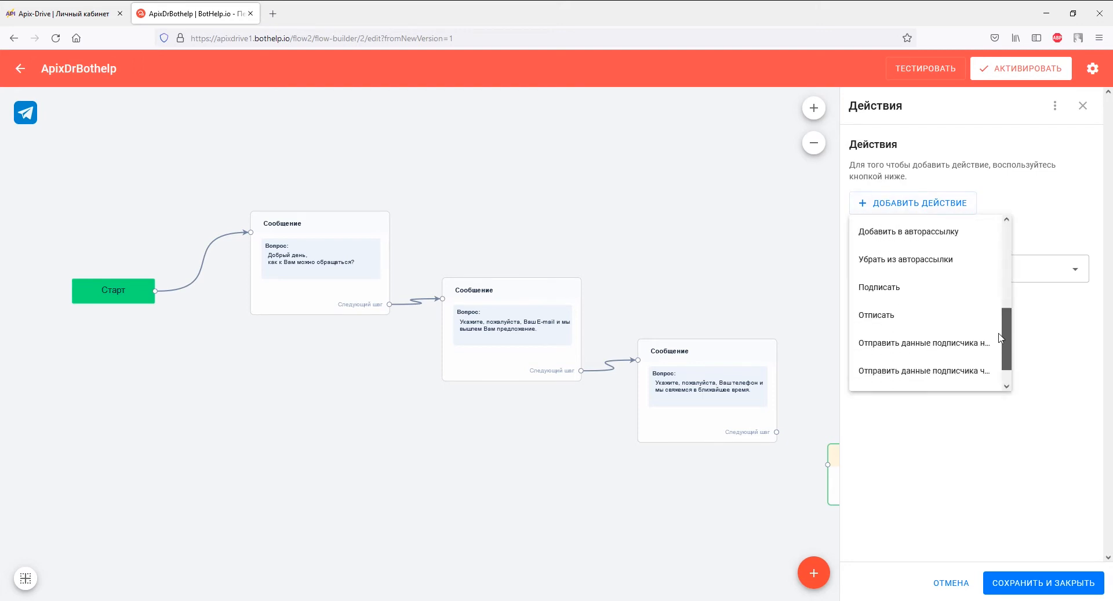
left_click(978, 372)
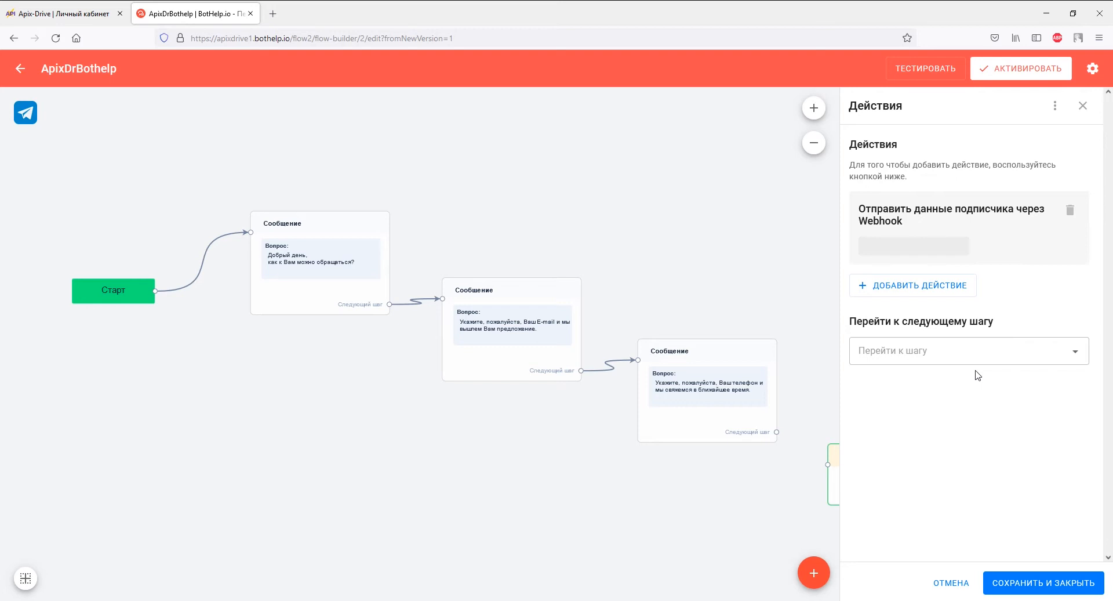
right_click(928, 246)
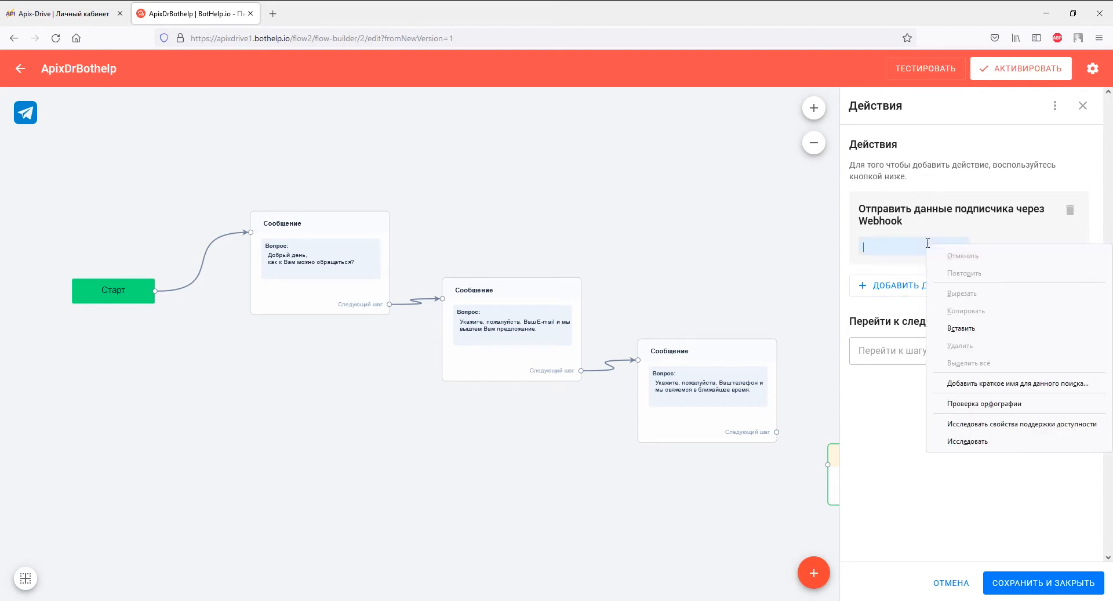
left_click(958, 326)
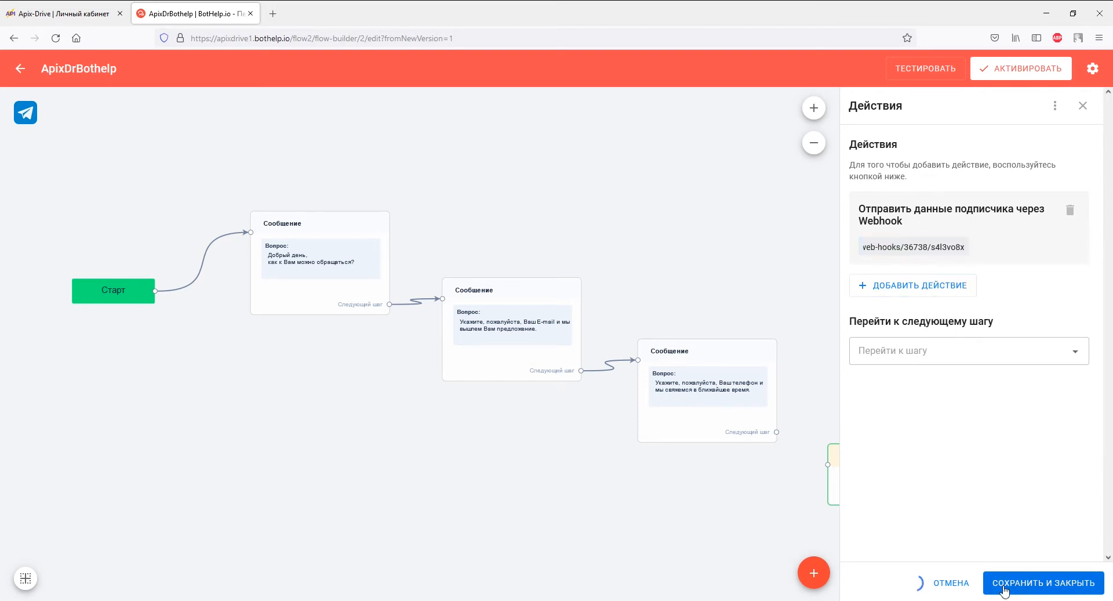
left_click(1005, 589)
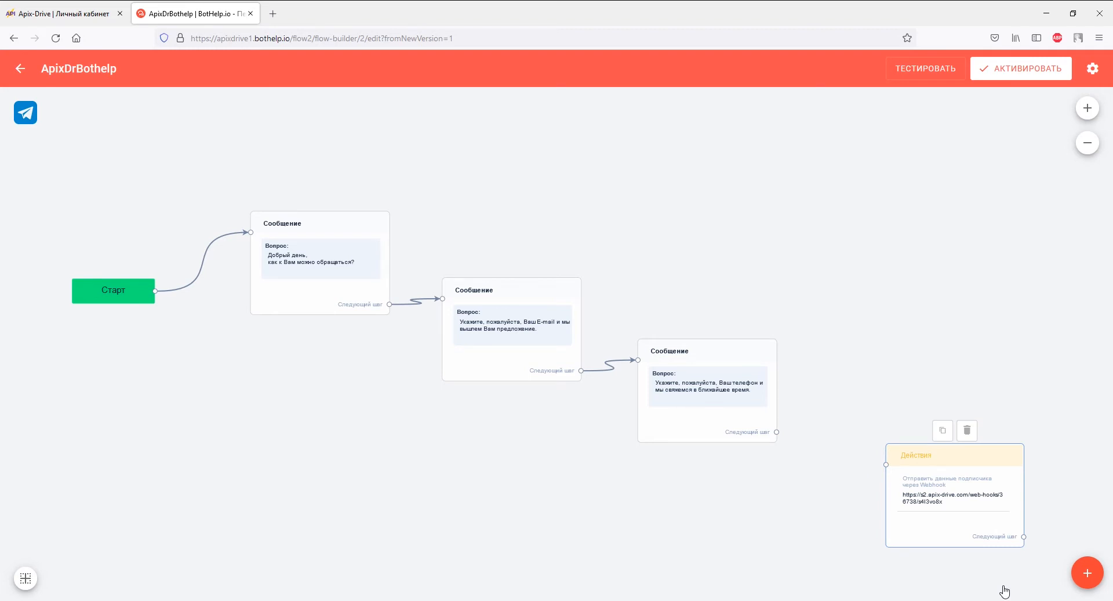
Make the actions step follow the phone-number question and activate the flow.
left_click(753, 424)
left_click(881, 501)
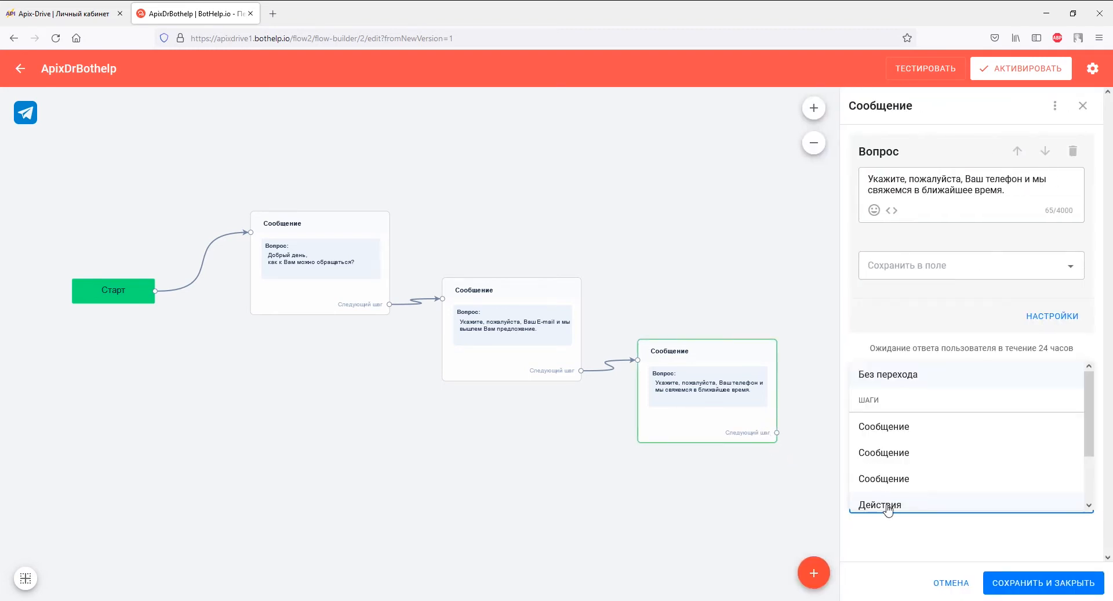
left_click(888, 504)
left_click(1008, 582)
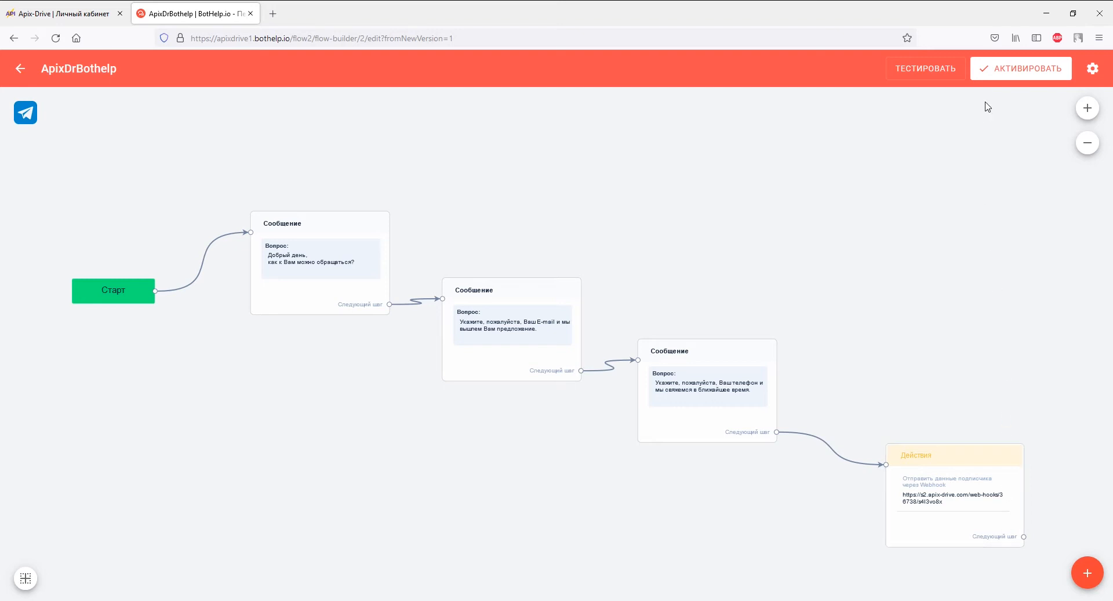
left_click(987, 77)
Launch the bot test and start the bot chat in Telegram Desktop.
left_click(959, 73)
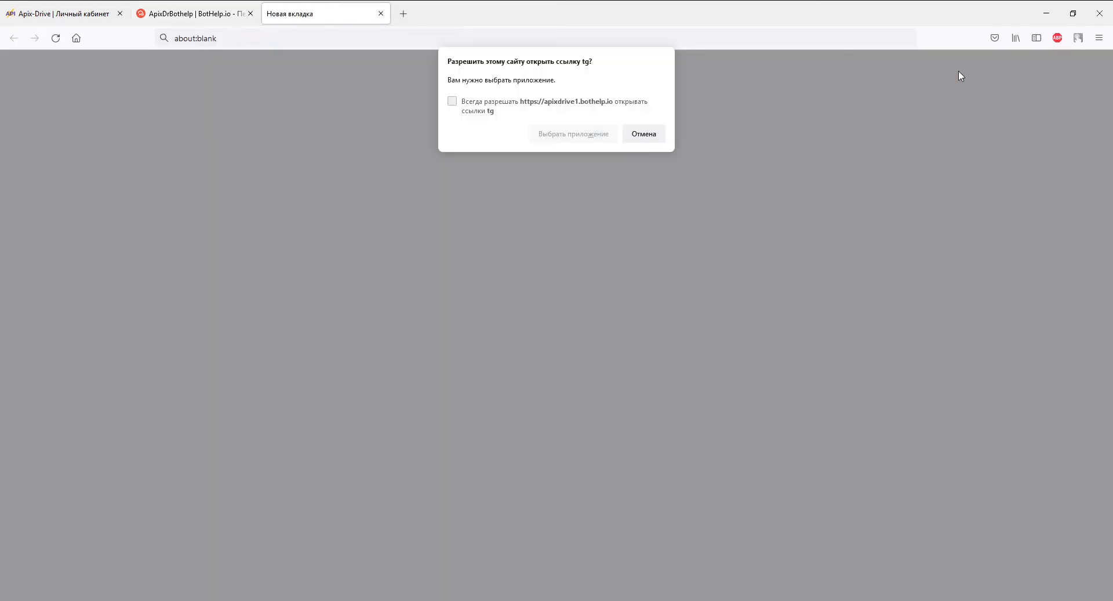
left_click(560, 141)
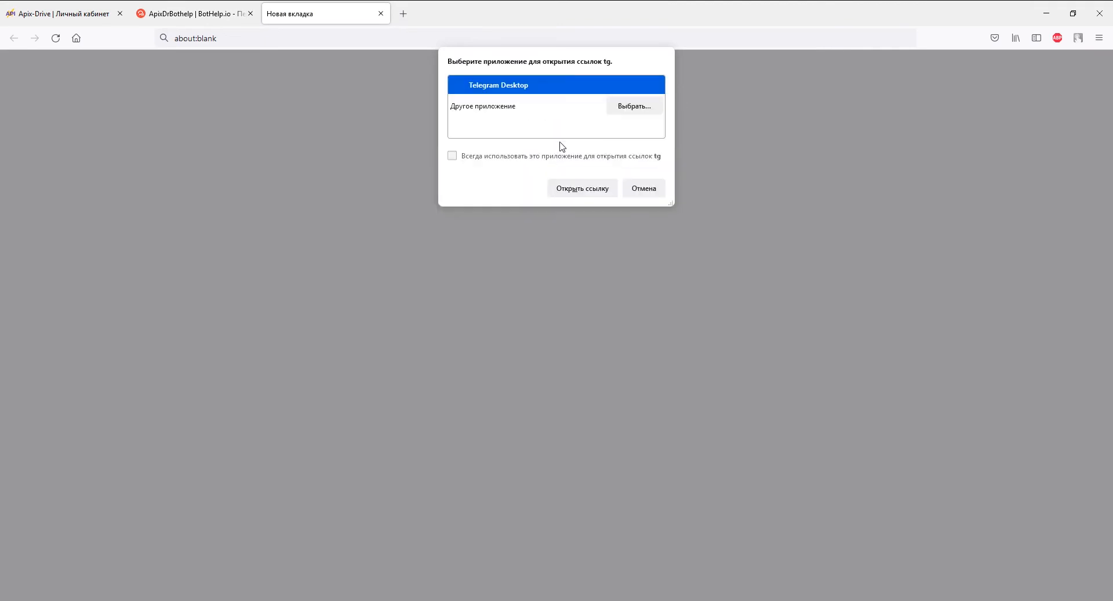
left_click(574, 184)
left_click(561, 476)
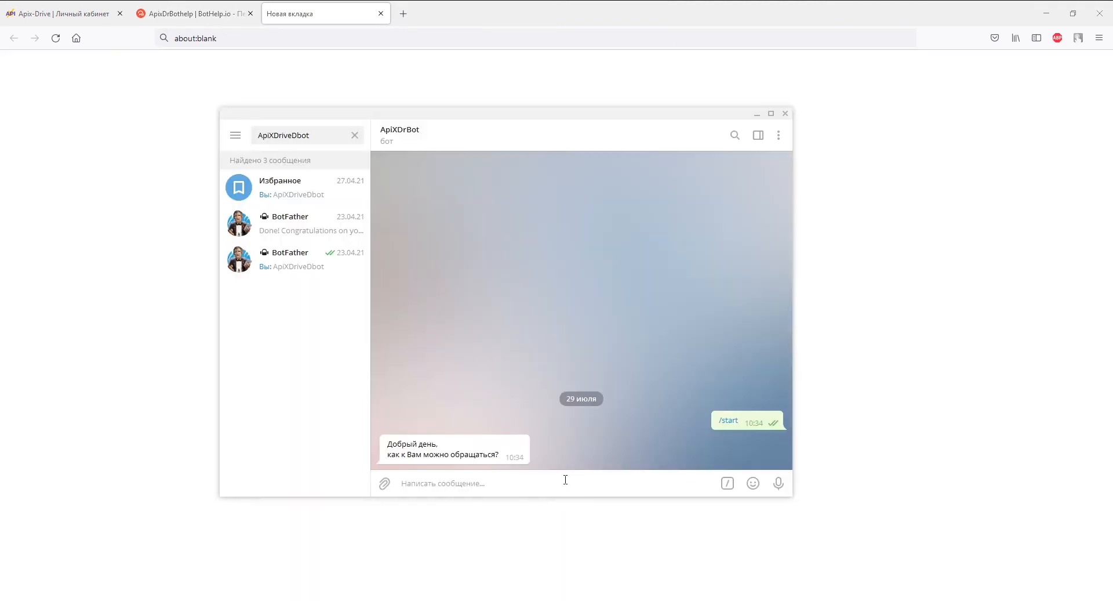
Answer the bot with the tester's name, e-mail address and phone number.
type("Дарья")
key("Return")
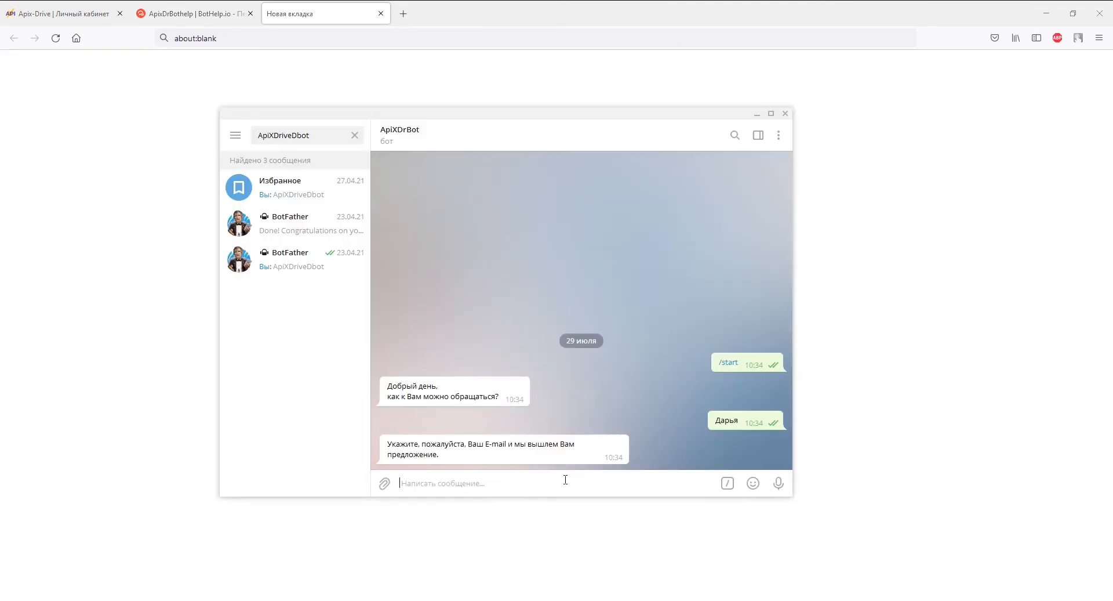
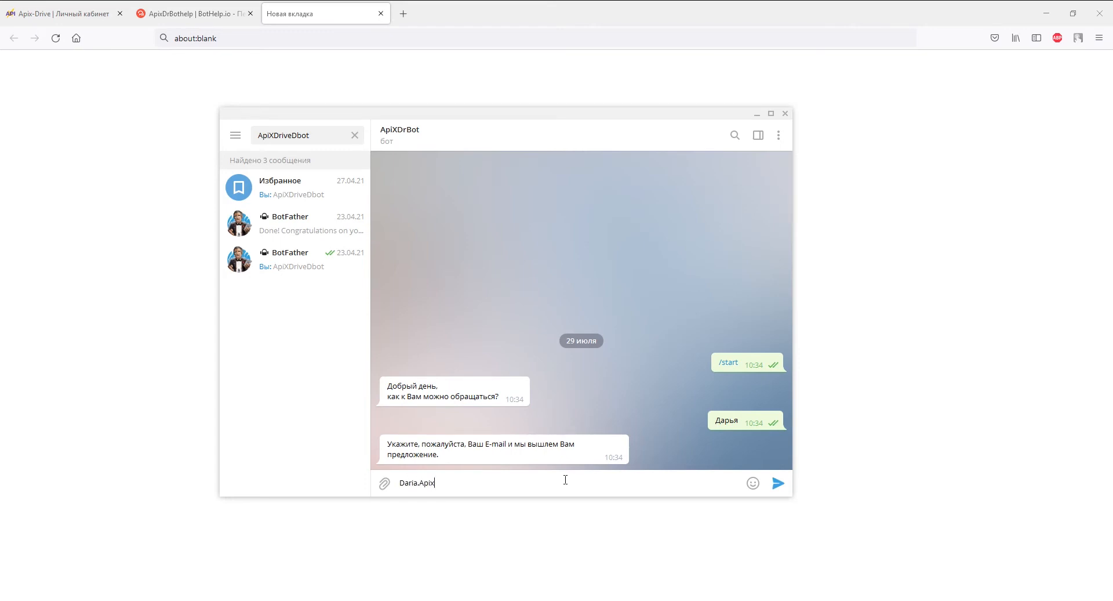
key("Return")
type("+")
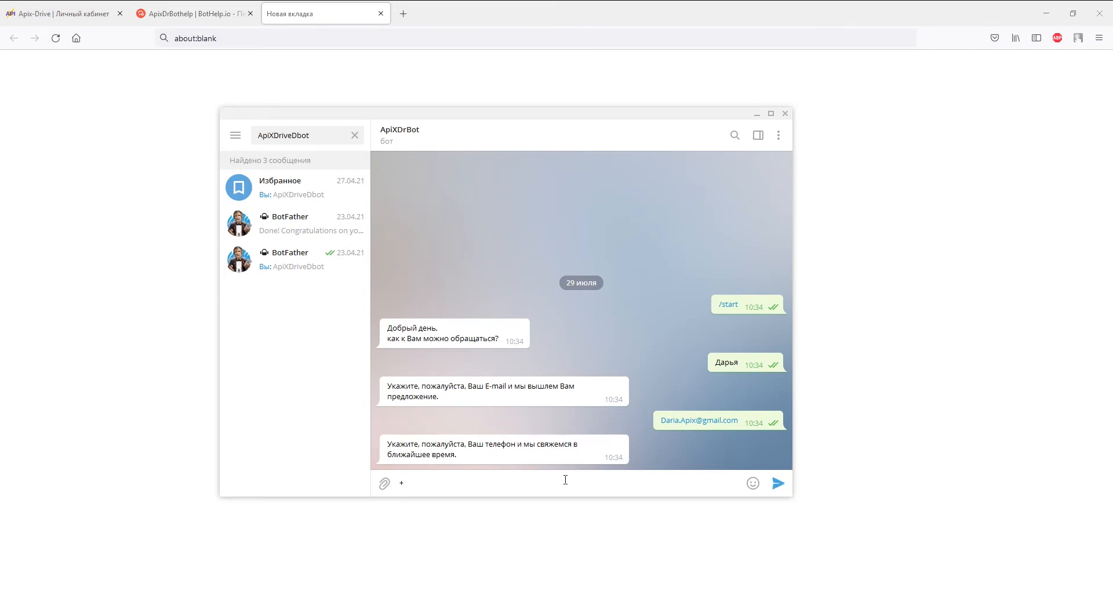
type("380930000000")
key("Return")
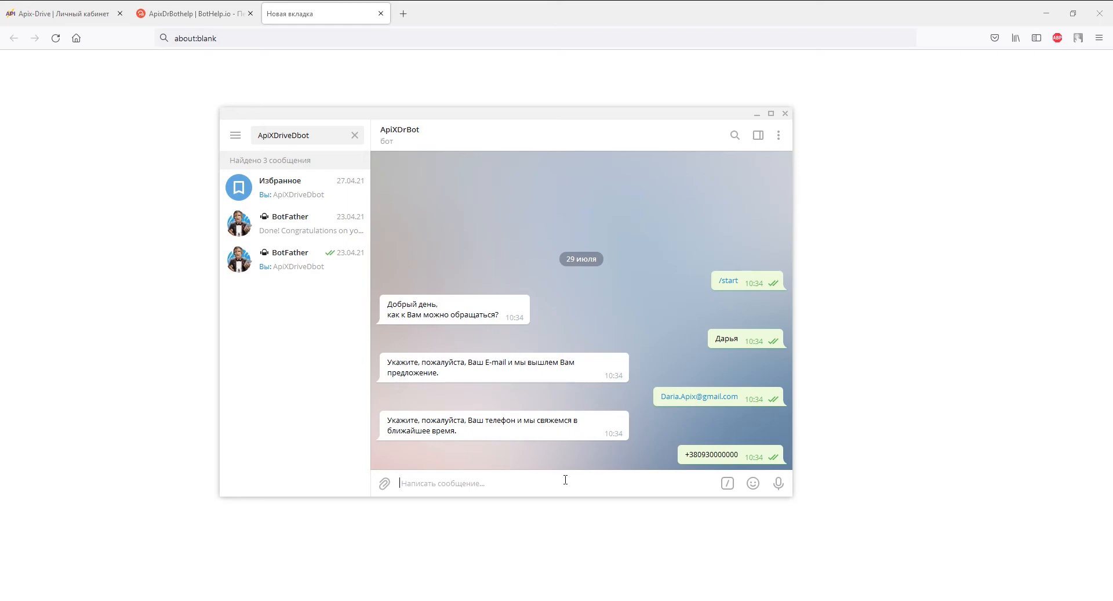
Continue past the Настройки and Фильтр steps to load BotHelp test data.
left_click(63, 13)
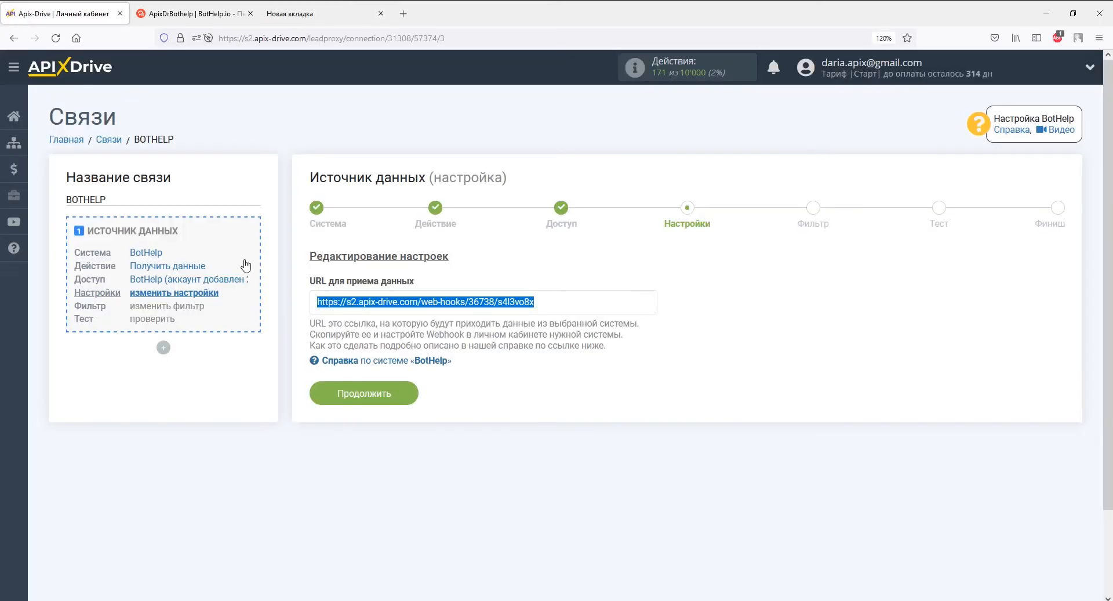
left_click(401, 397)
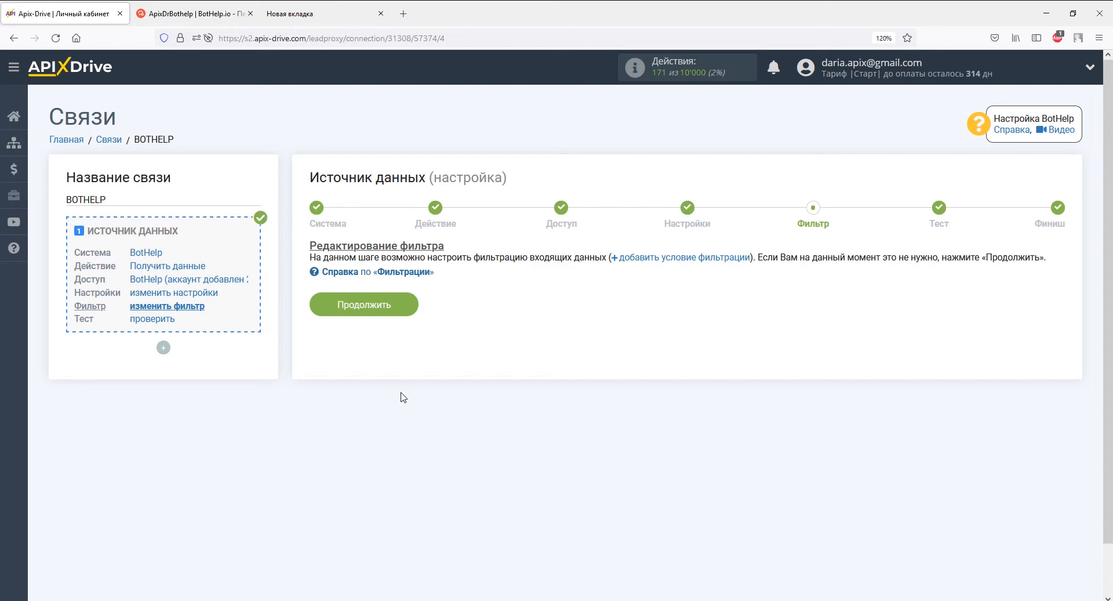
left_click(405, 304)
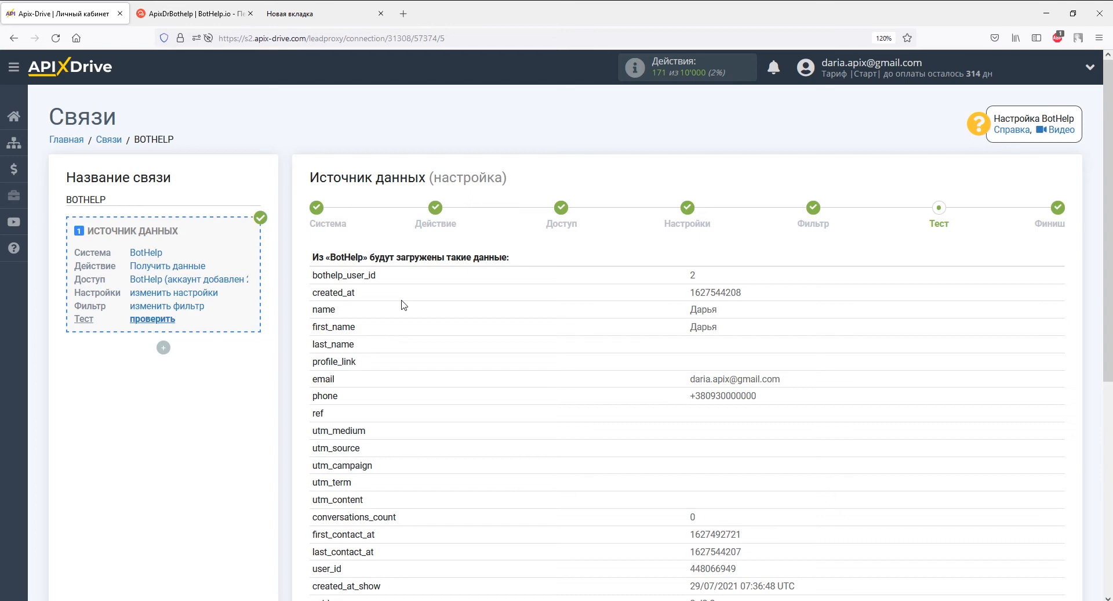
Complete the BotHelp source with Далее and start the receiving-data setup.
scroll(404, 304, "down", 5)
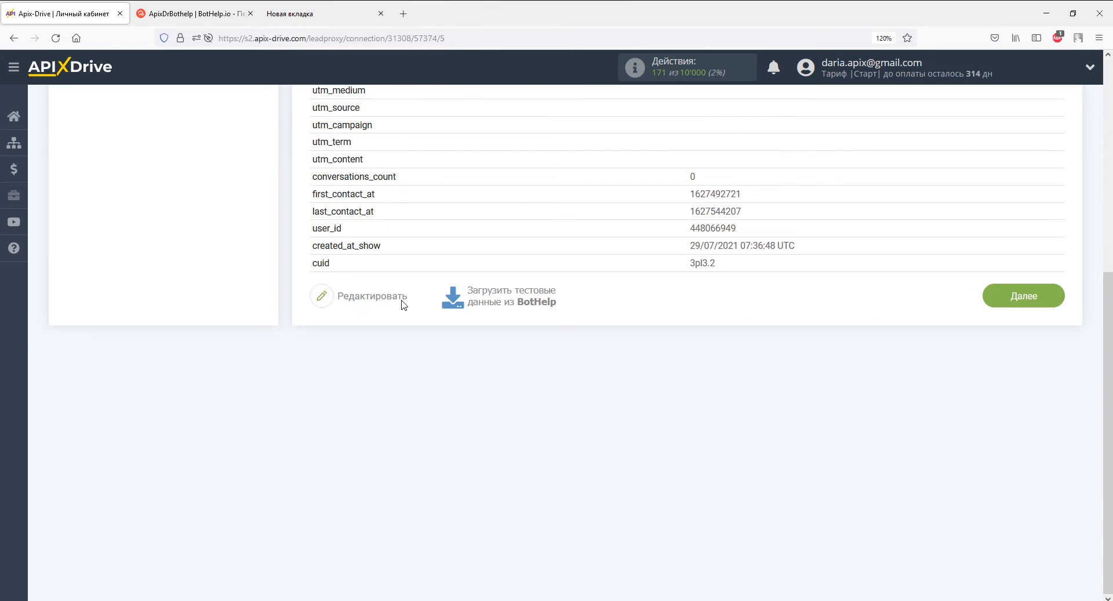
left_click(1006, 285)
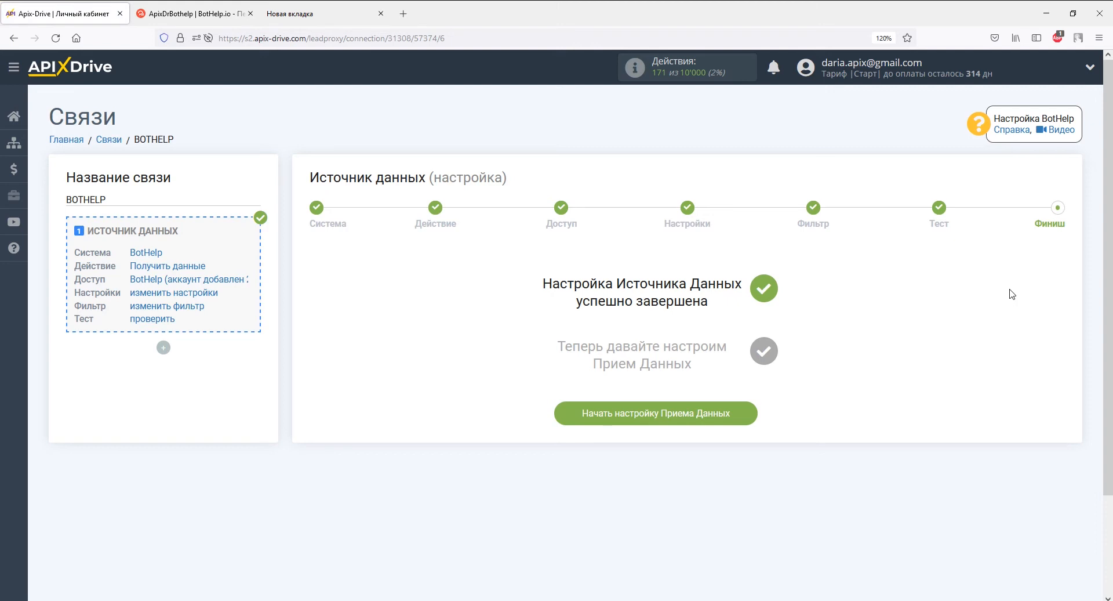
left_click(742, 414)
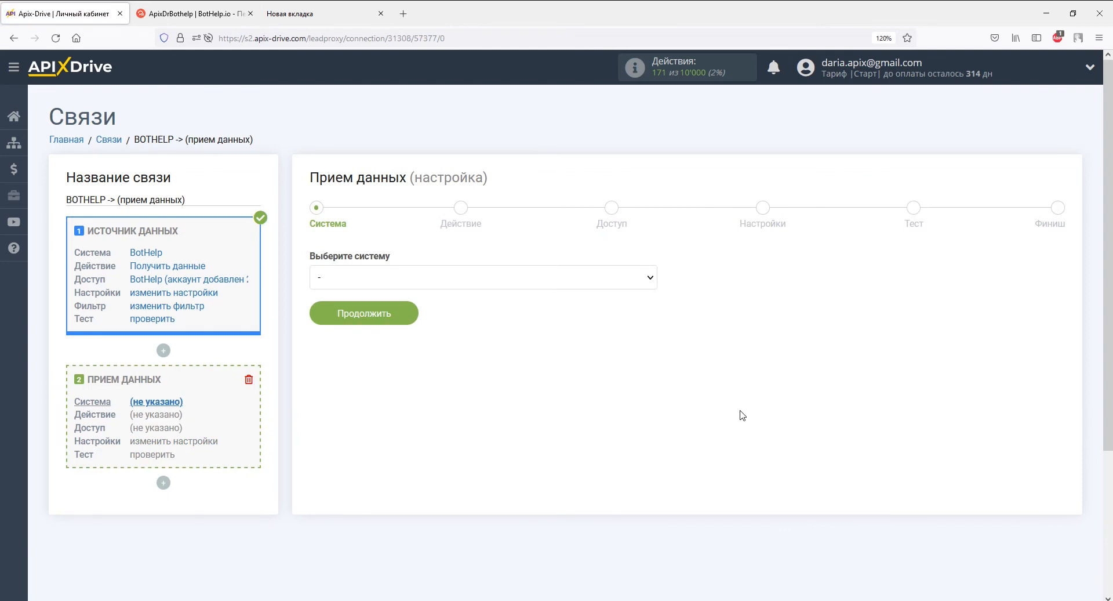
Choose SMS-Центр as the receiving system.
left_click(650, 277)
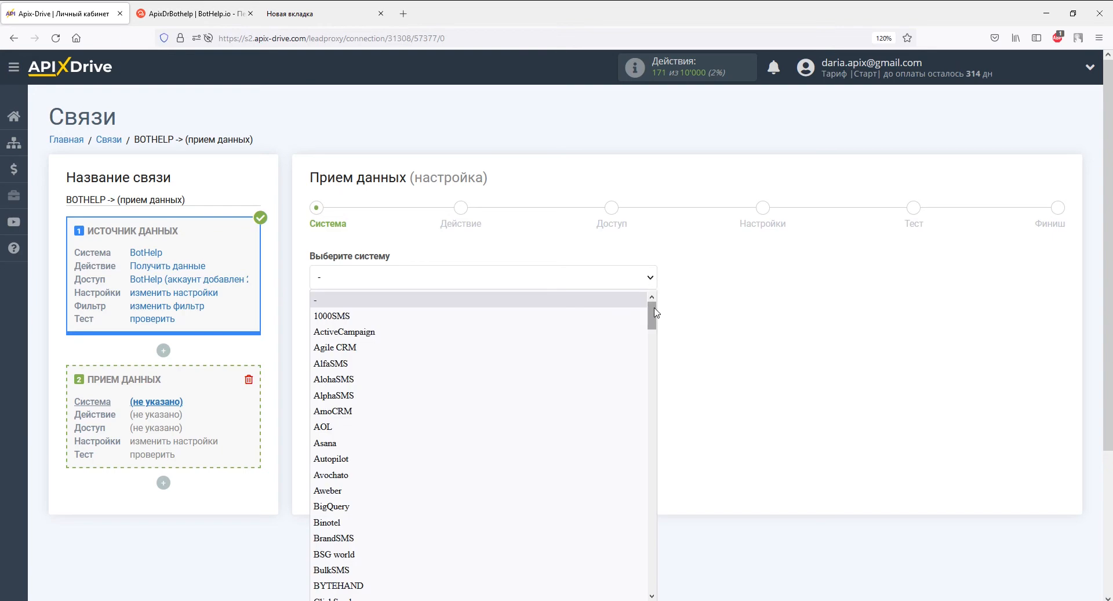
left_click_drag(653, 313, 648, 493)
left_click(632, 488)
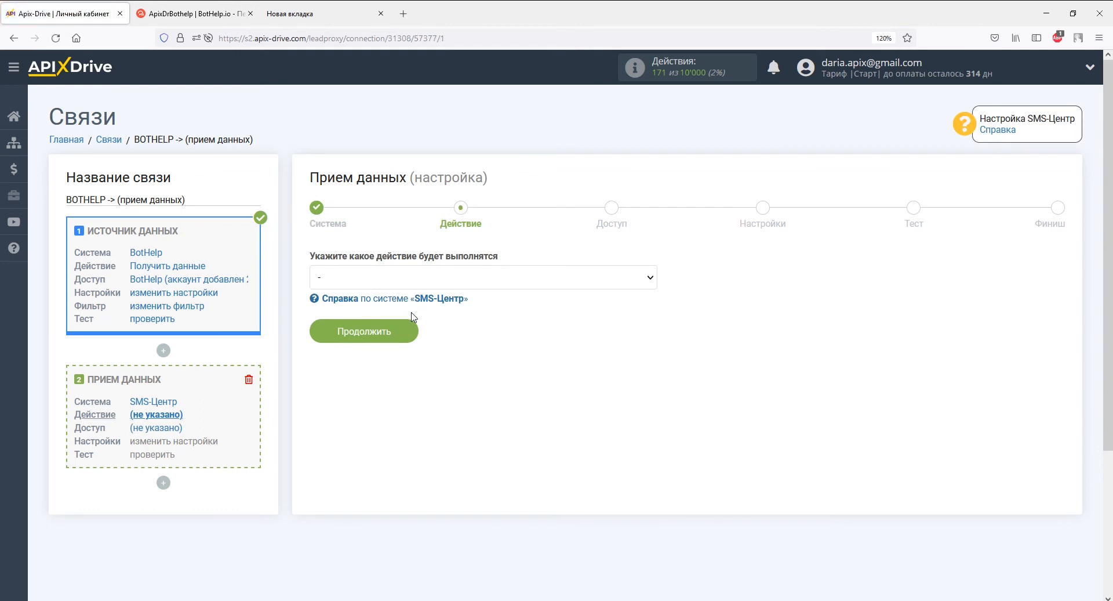
Set the receiving action to Отправить SMS.
left_click(415, 279)
left_click(415, 315)
left_click(404, 334)
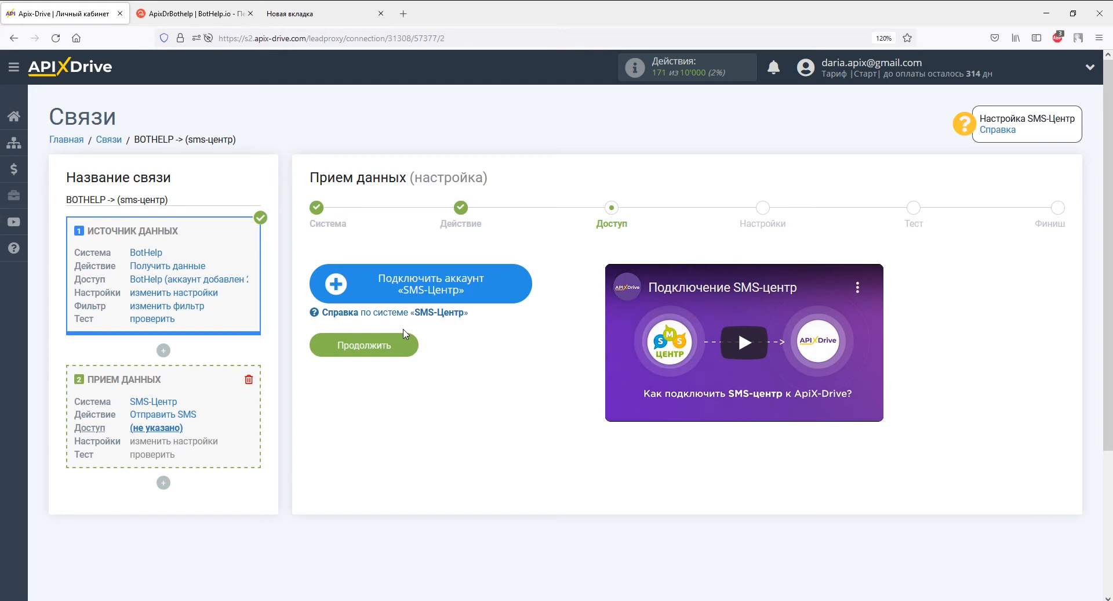
Connect an SMS-Центр account using its login e-mail and password, then proceed to settings.
left_click(361, 283)
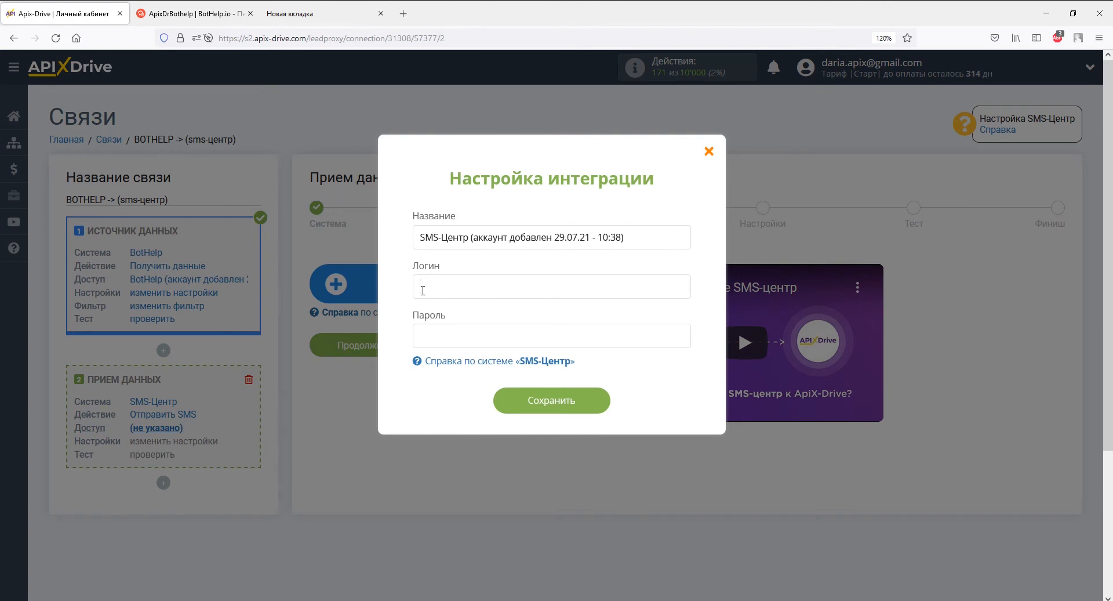
left_click(428, 332)
key("ctrl+v")
type("*******")
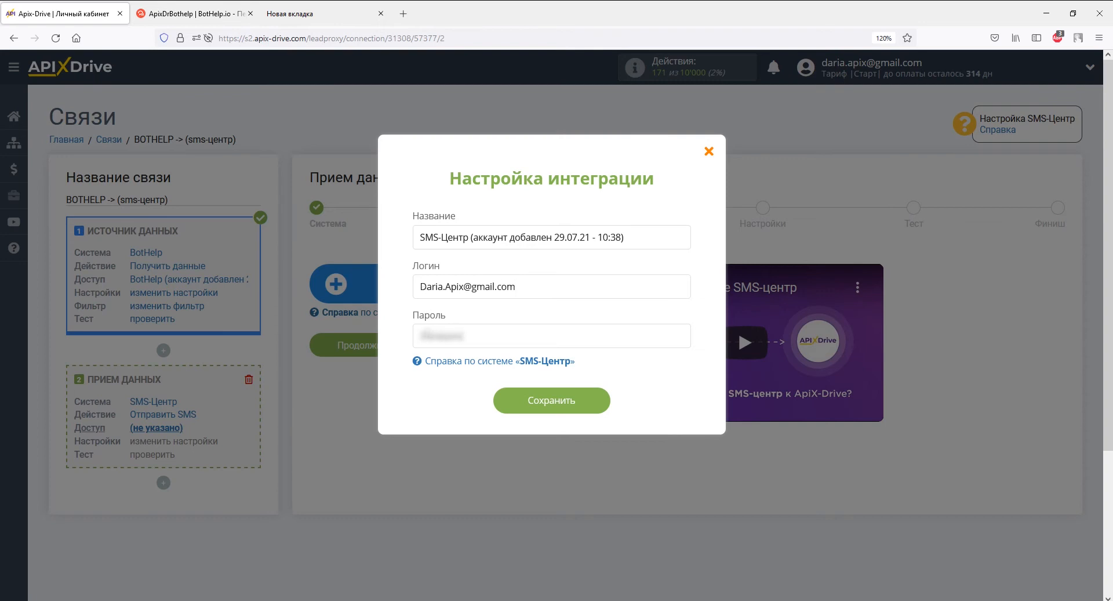
left_click(519, 400)
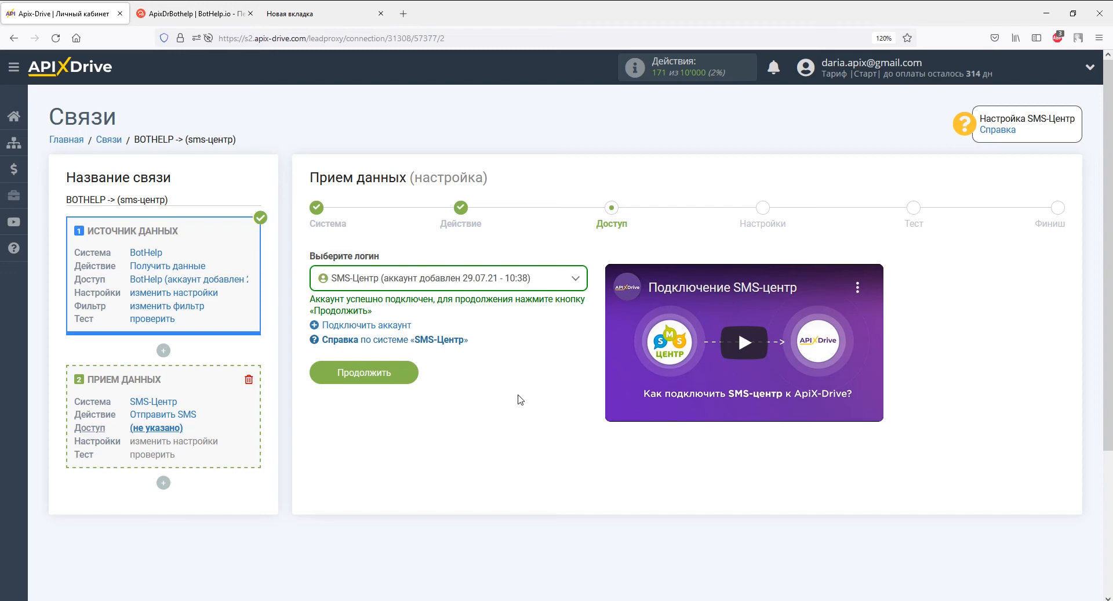
left_click(406, 374)
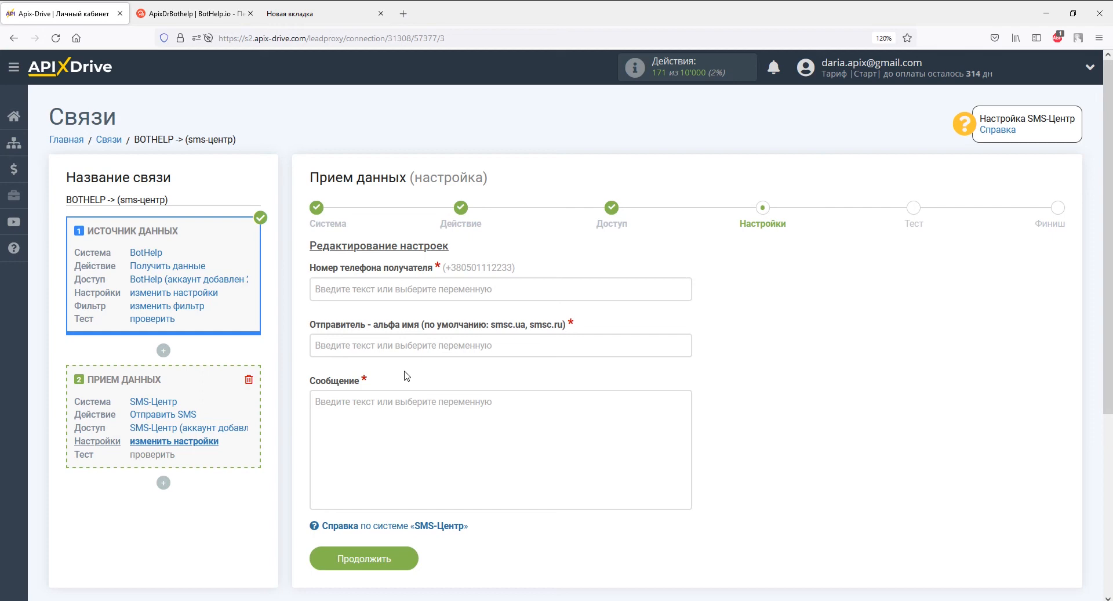
Map the recipient phone number to the BotHelp phone variable.
left_click(412, 290)
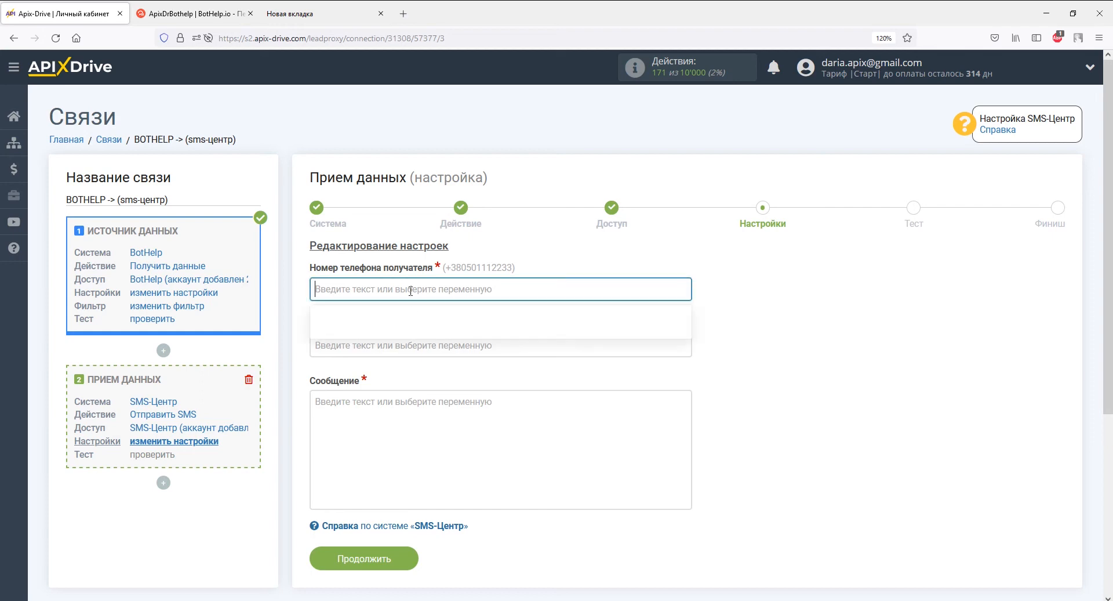
left_click_drag(686, 283, 691, 372)
left_click(450, 350)
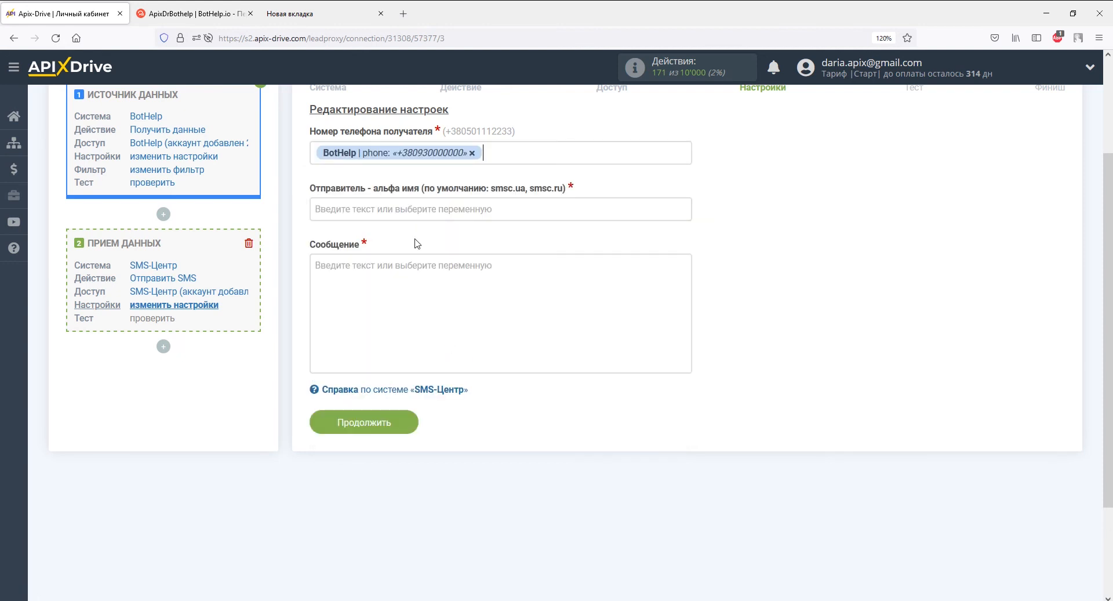
Set the sender alpha-name to smsc.ua.
left_click(411, 212)
type("smsc")
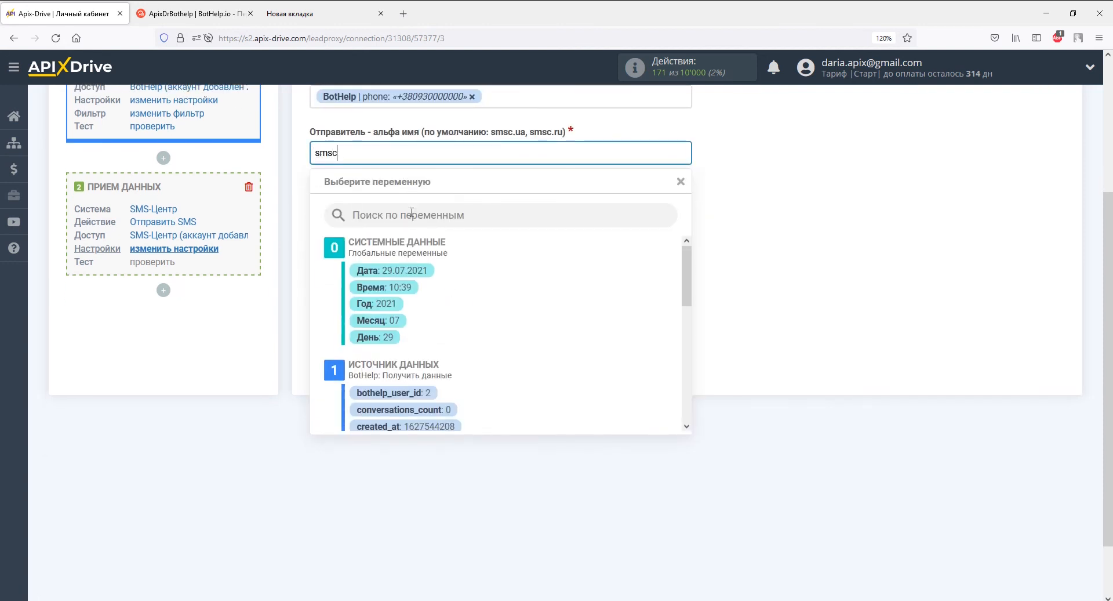
type(".ua")
left_click(283, 204)
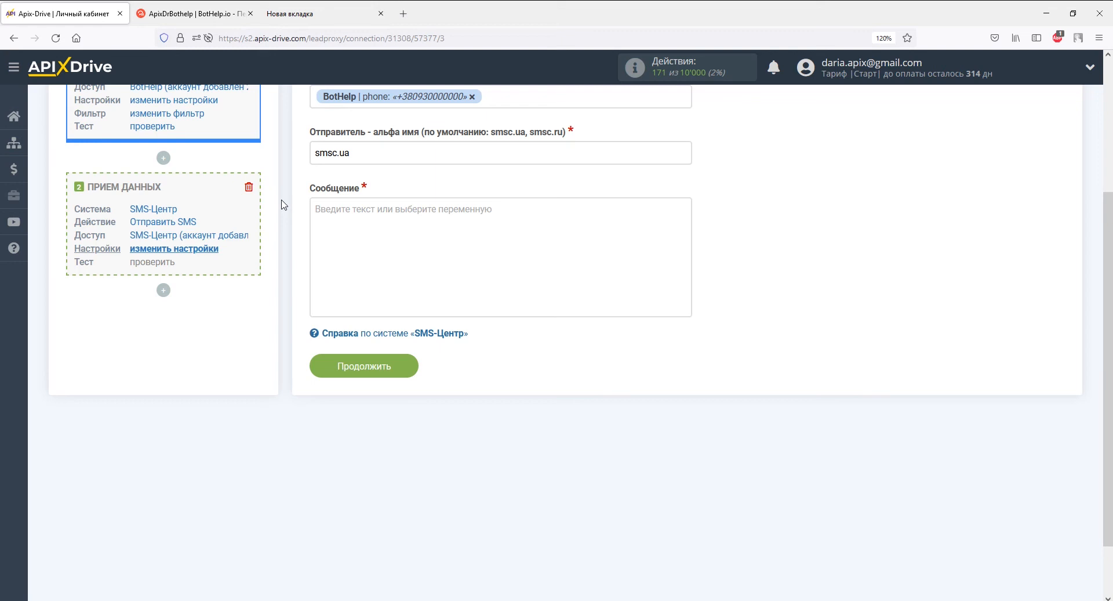
left_click(345, 214)
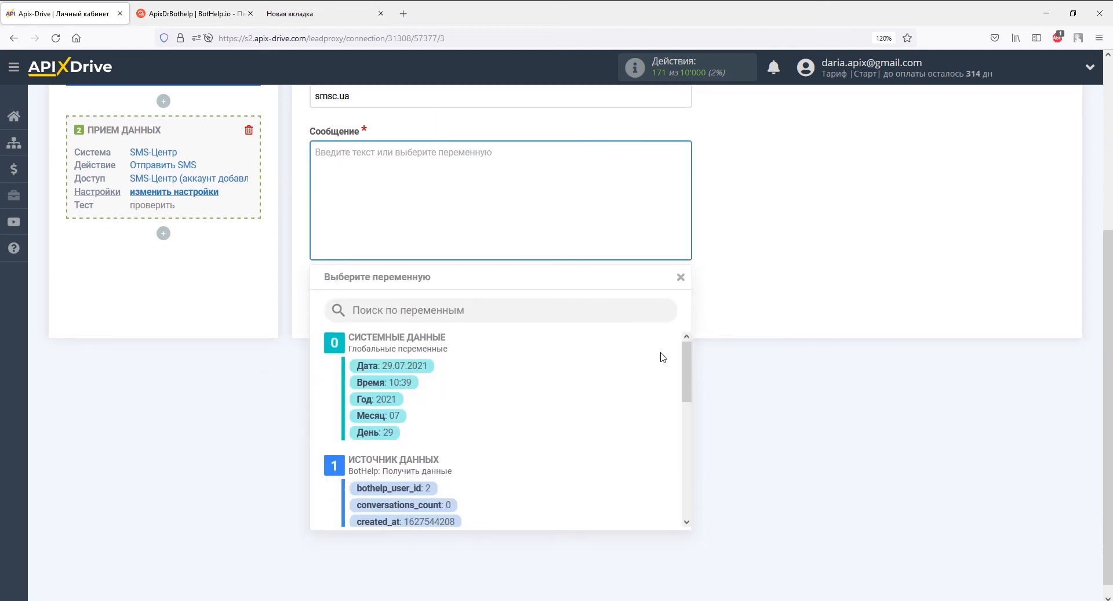
Write the SMS 'Здравствуйте, {first_name}' with the thank-you and reply-soon lines, then save.
left_click_drag(687, 370, 688, 438)
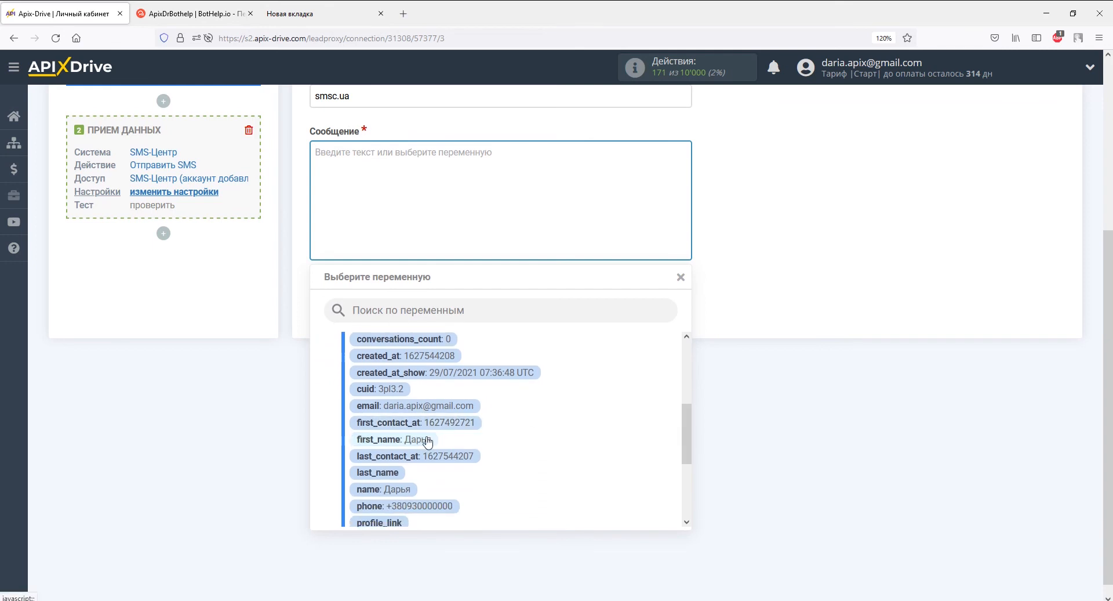
left_click(432, 440)
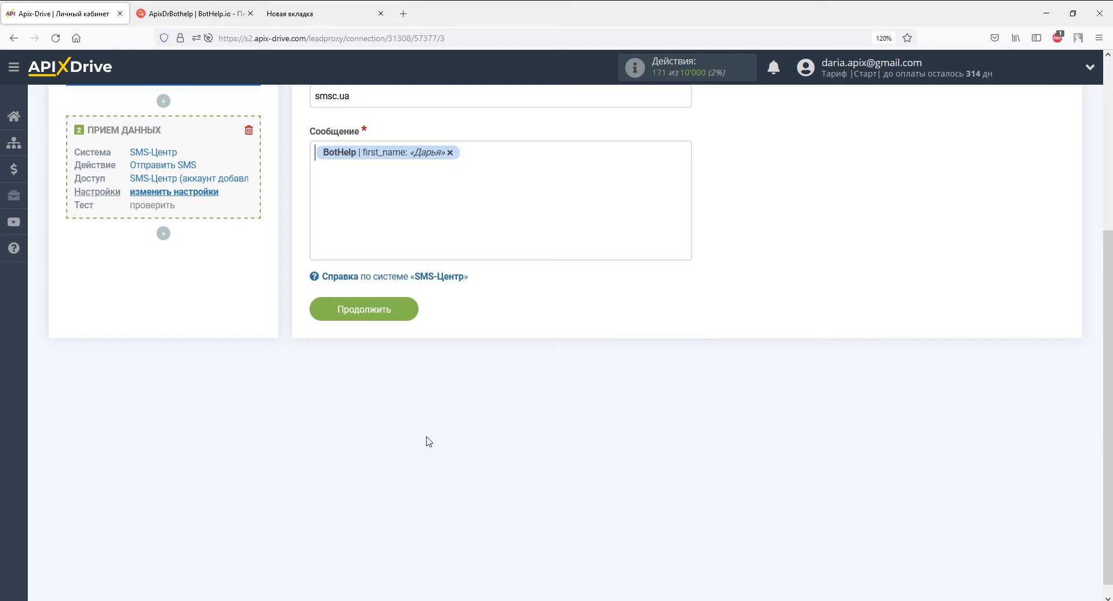
type("Здравствуйте,")
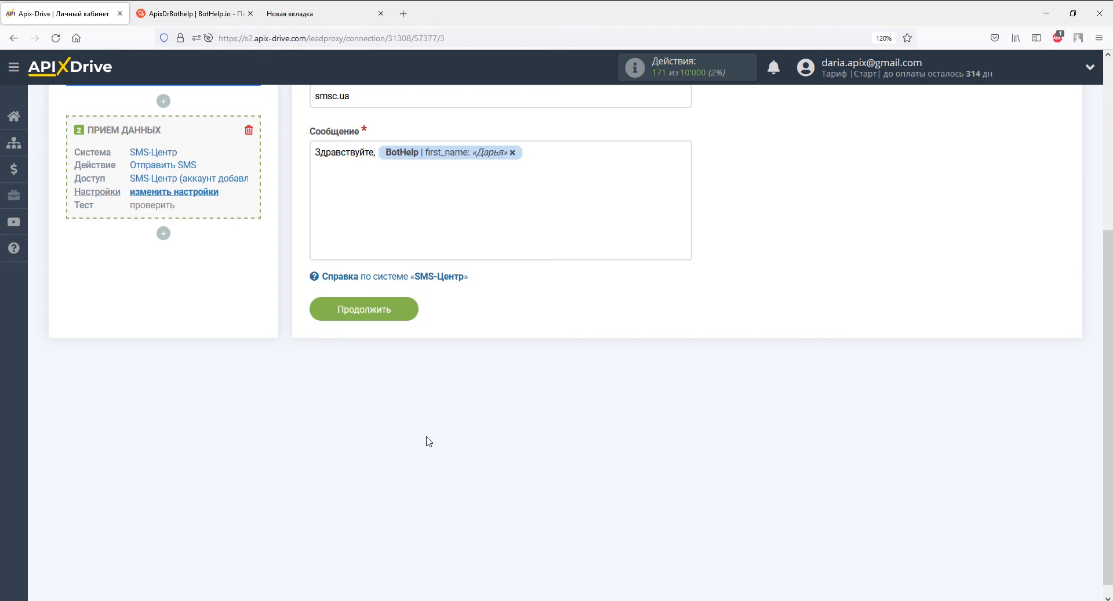
type("Спасибо за Ваше обращени")
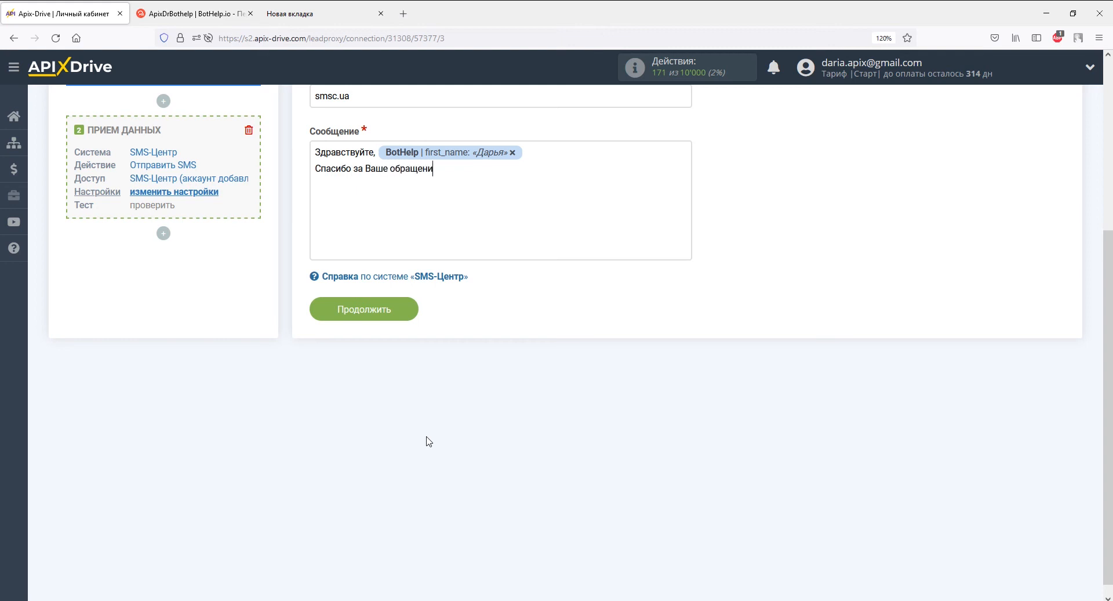
type("е,")
key("Return")
type("мы свяжемся с Вами в б")
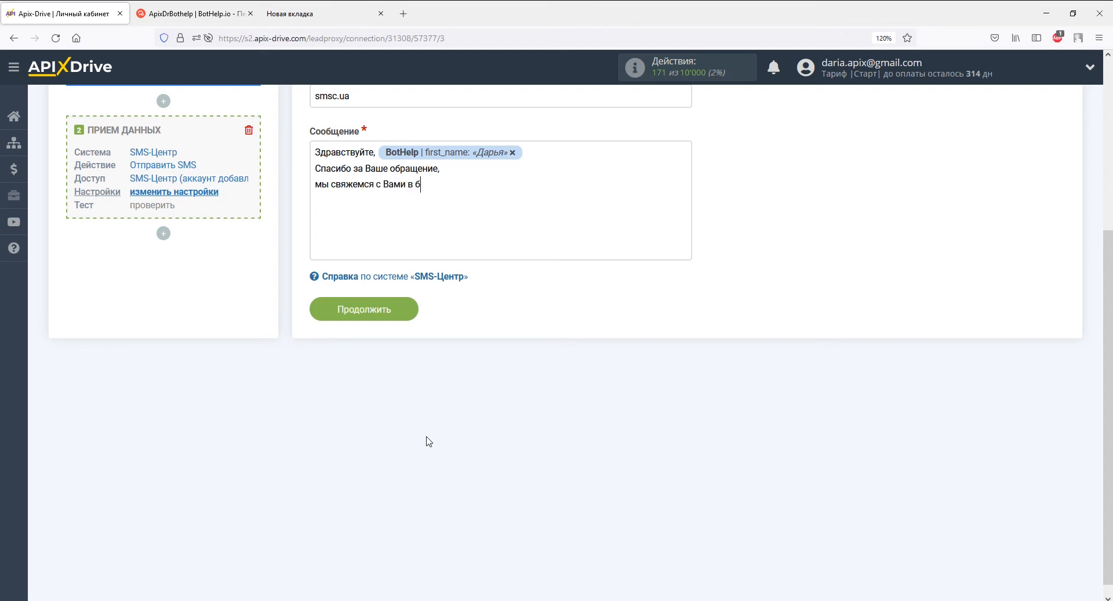
type("лижайшее время.")
left_click(402, 313)
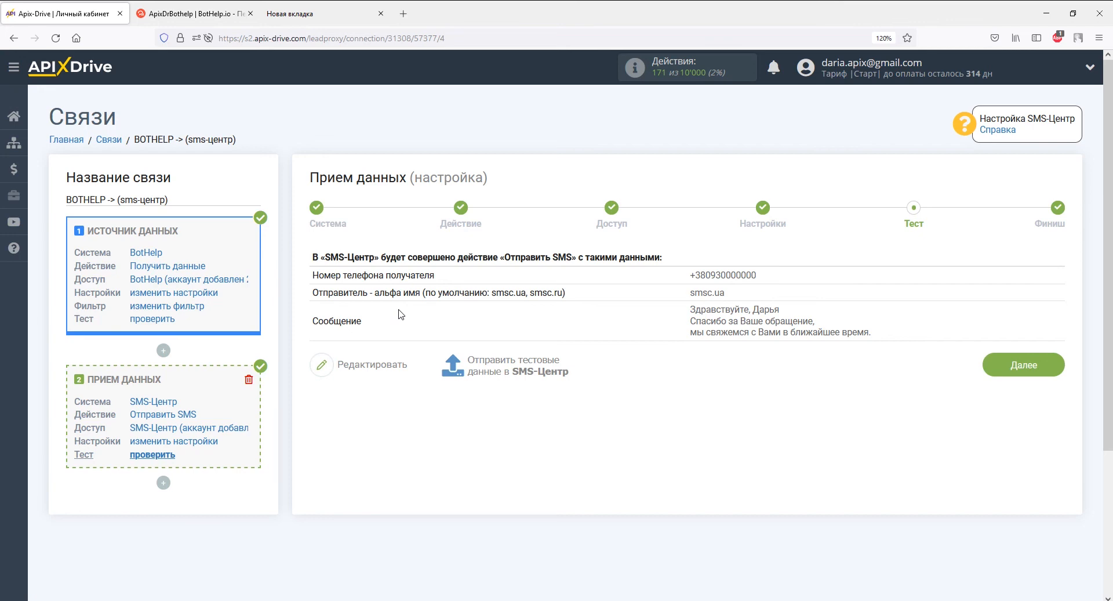
Send the test SMS to SMS-Центр and refresh its message history to see it.
left_click(480, 370)
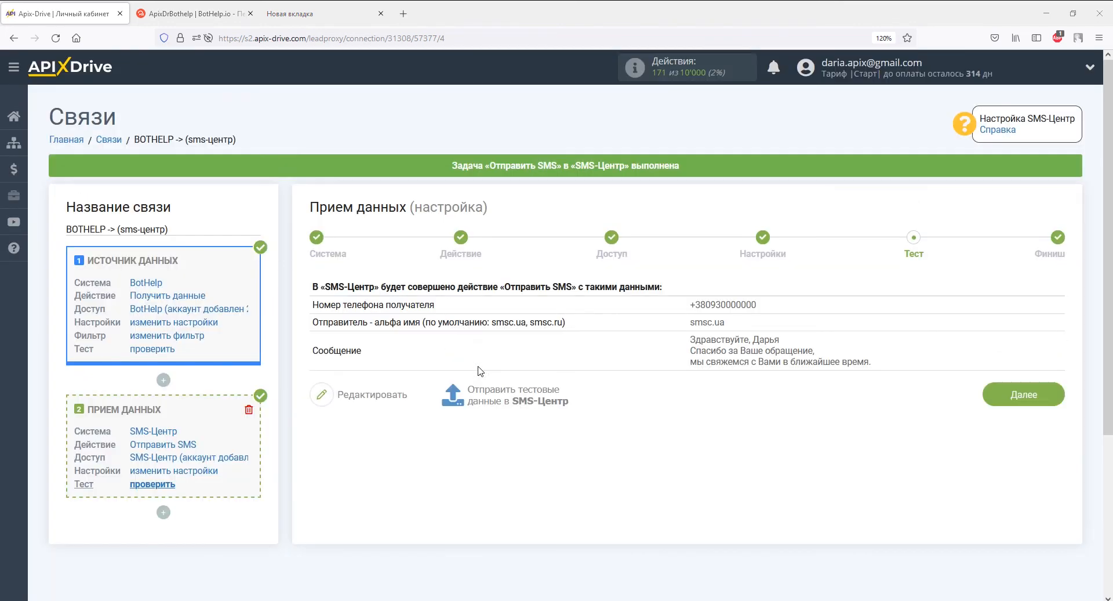
key("alt+Tab")
key("F5")
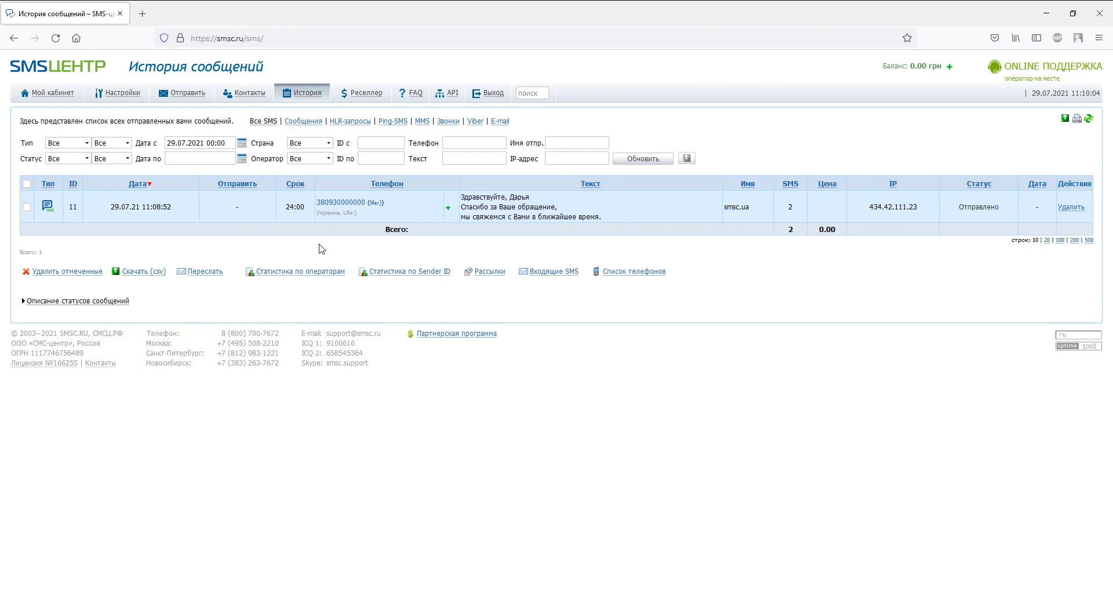
Back in ApiX-Drive, mark the SMS-Центр receiving-data setup as complete.
key("alt+Tab")
left_click(1027, 392)
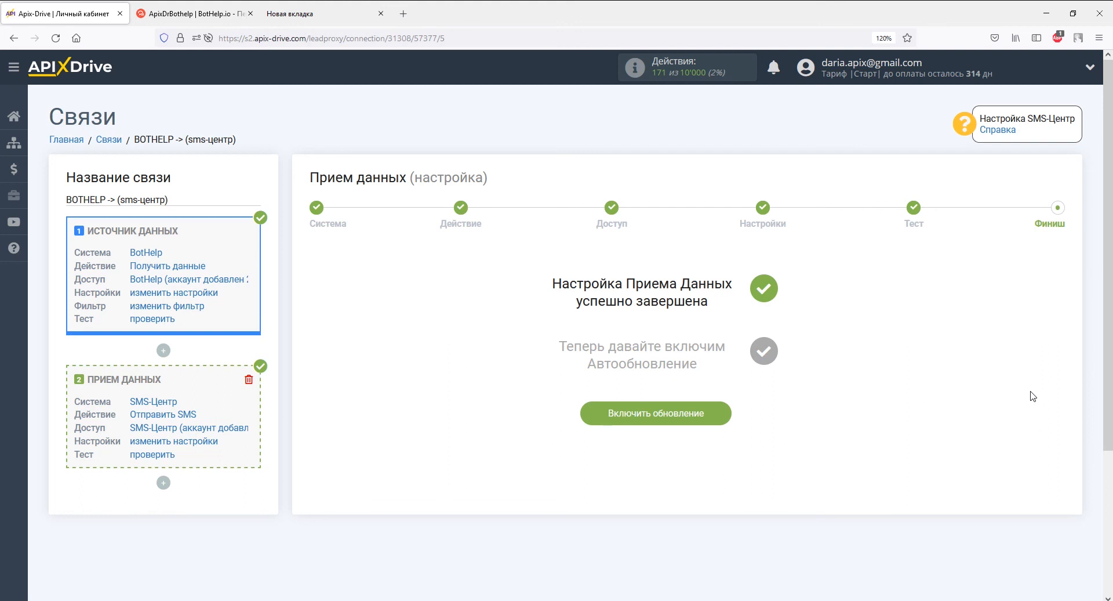
Enable auto-update on the BOTHELP -> (sms-центр) connection with a 5-minute interval.
left_click(714, 423)
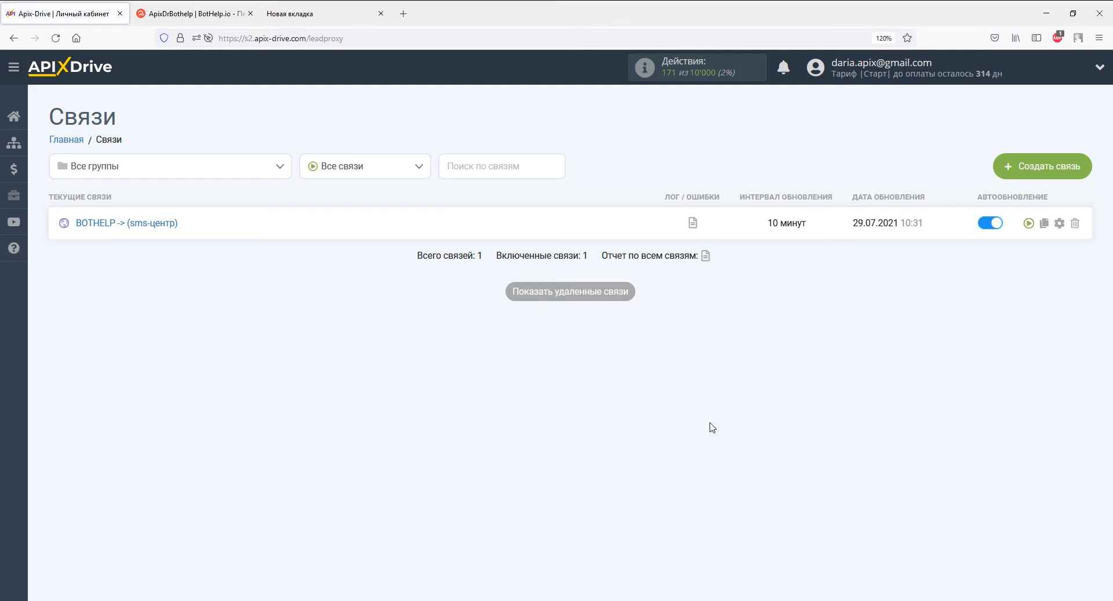
left_click(1058, 223)
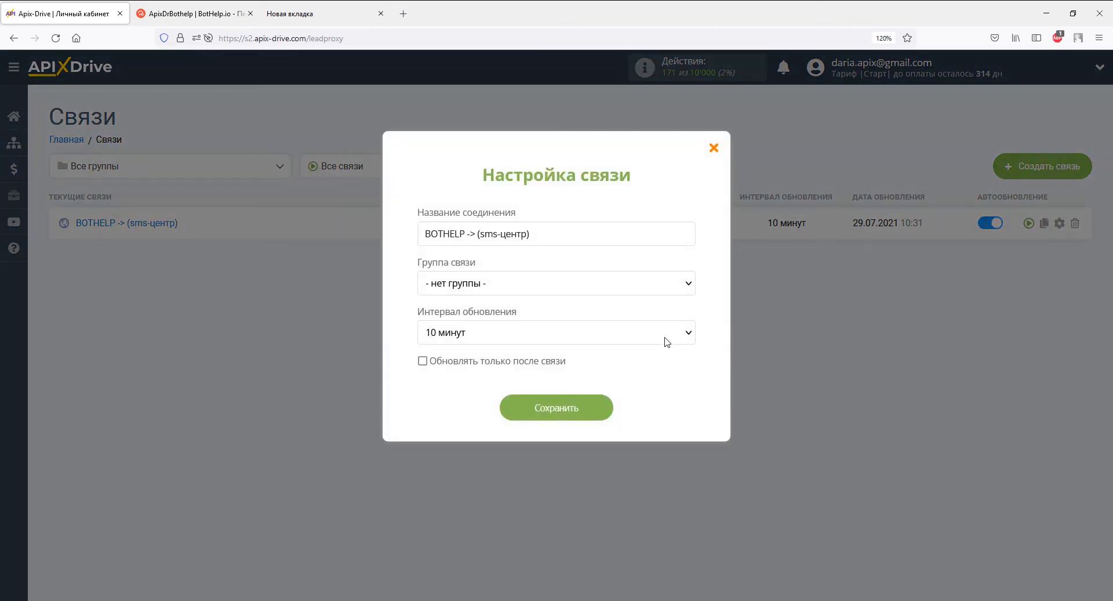
left_click(666, 343)
left_click(613, 145)
left_click(594, 403)
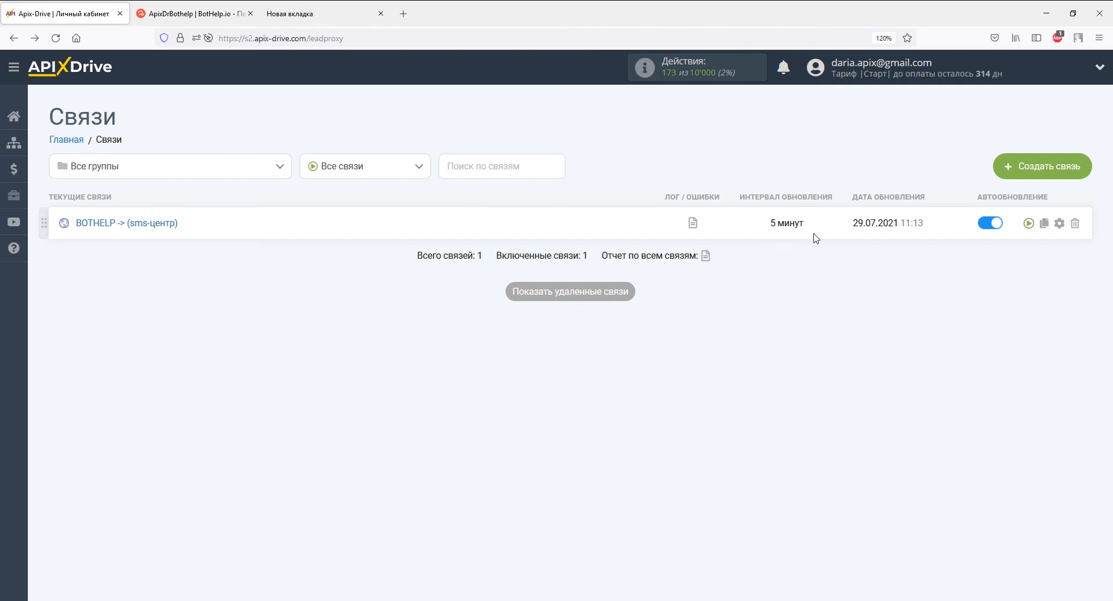